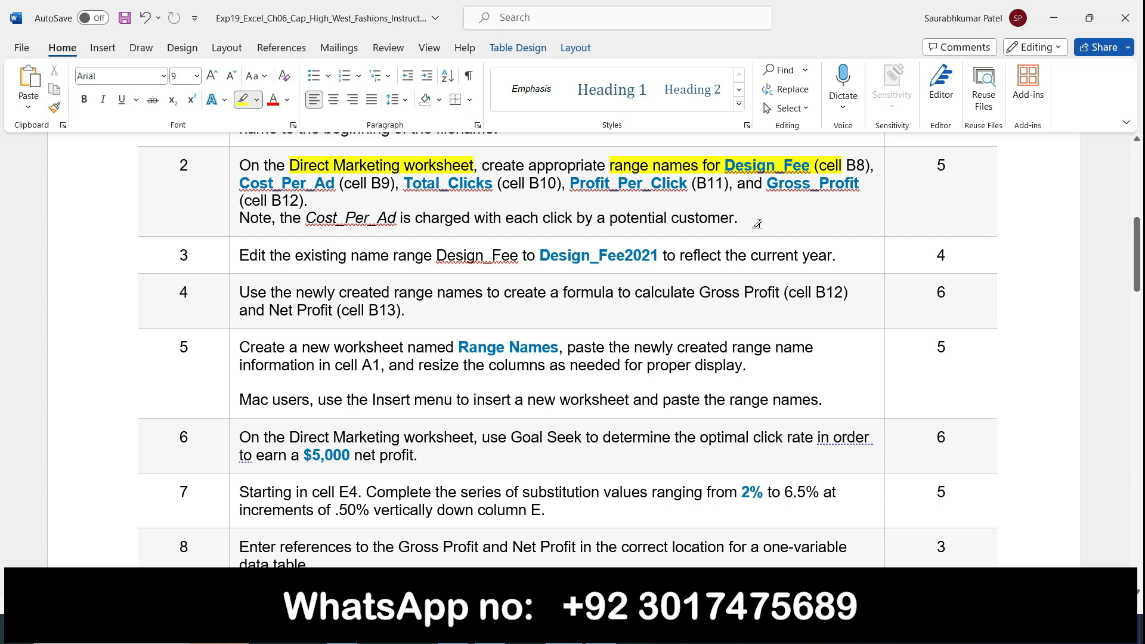
# Highlight only 'Cost_Per_Ad (cell B9)' in step 2 in yellow, then return to Excel
pyautogui.click(236, 189)
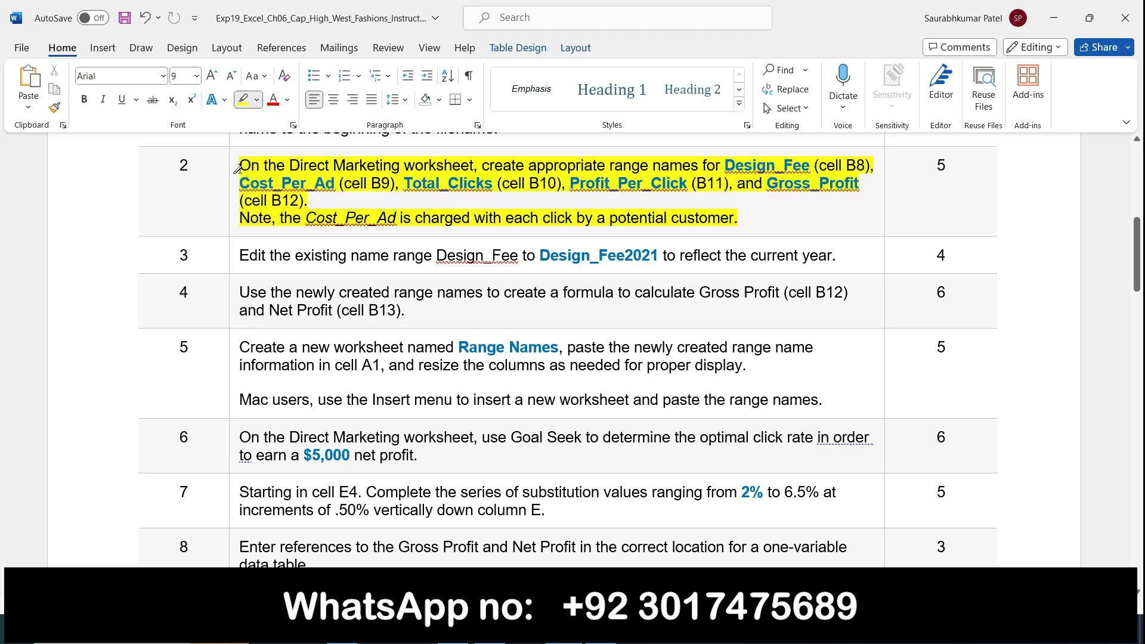
pyautogui.hotkey('ctrl', 'z')
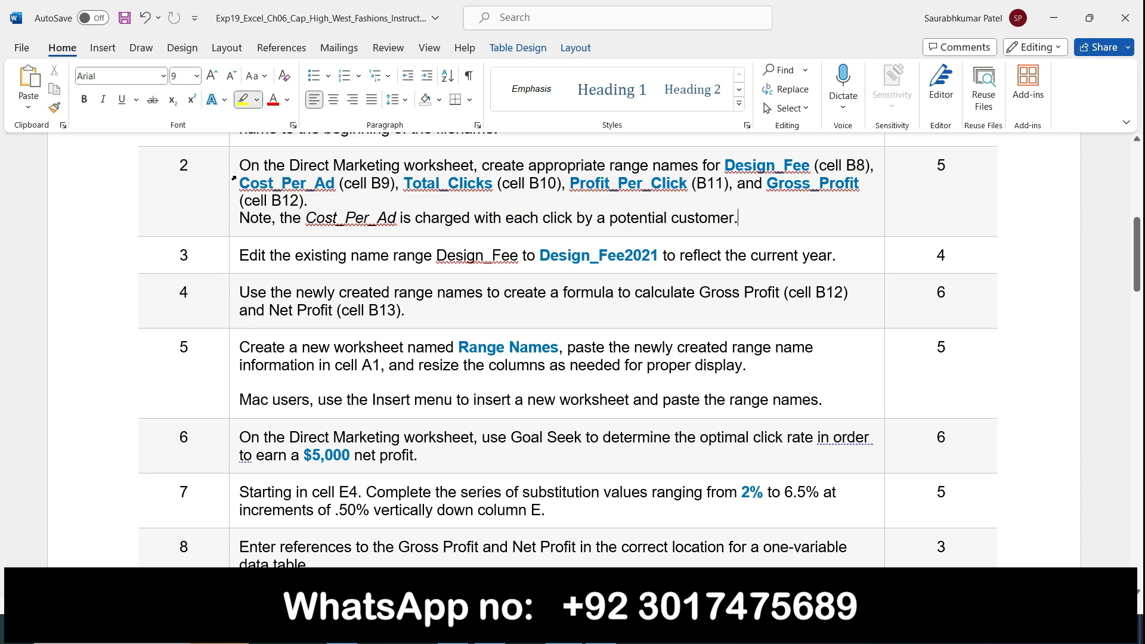
pyautogui.moveTo(242, 177); pyautogui.dragTo(392, 185)
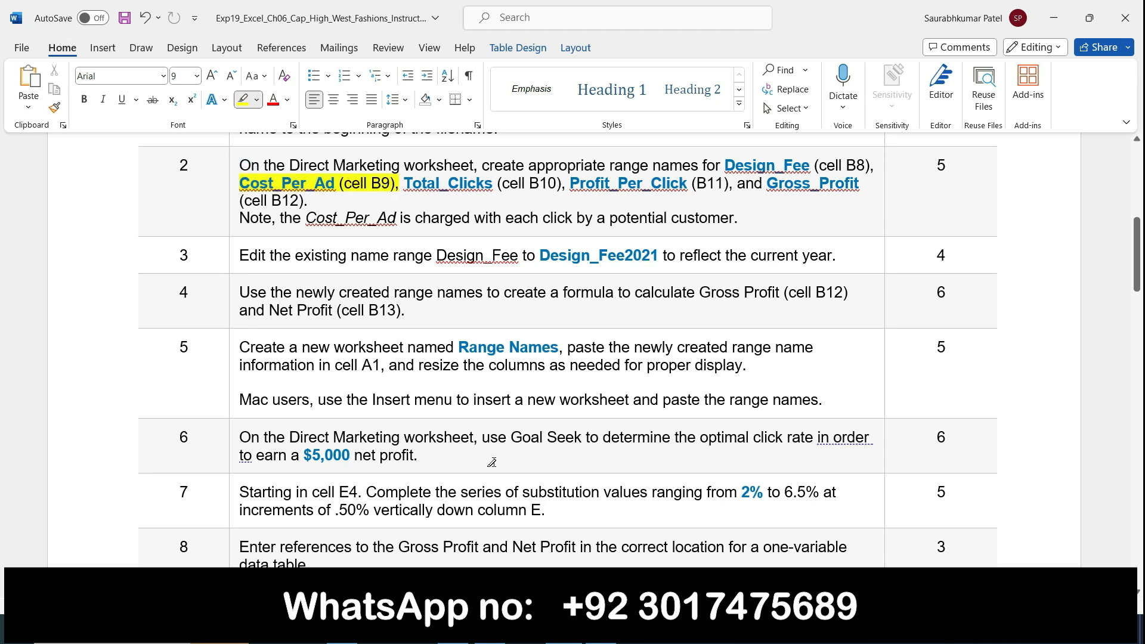
pyautogui.click(599, 631)
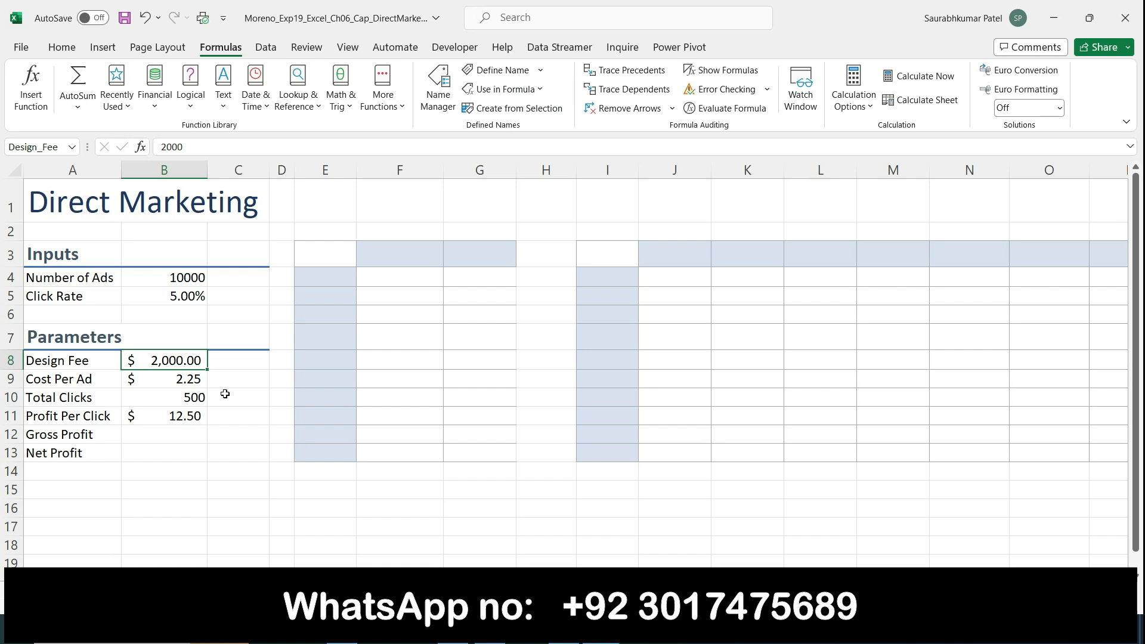
# Define the range name Cost_Per_Ad for cell B9, then select Total_Clicks in the Word instructions
pyautogui.click(171, 380)
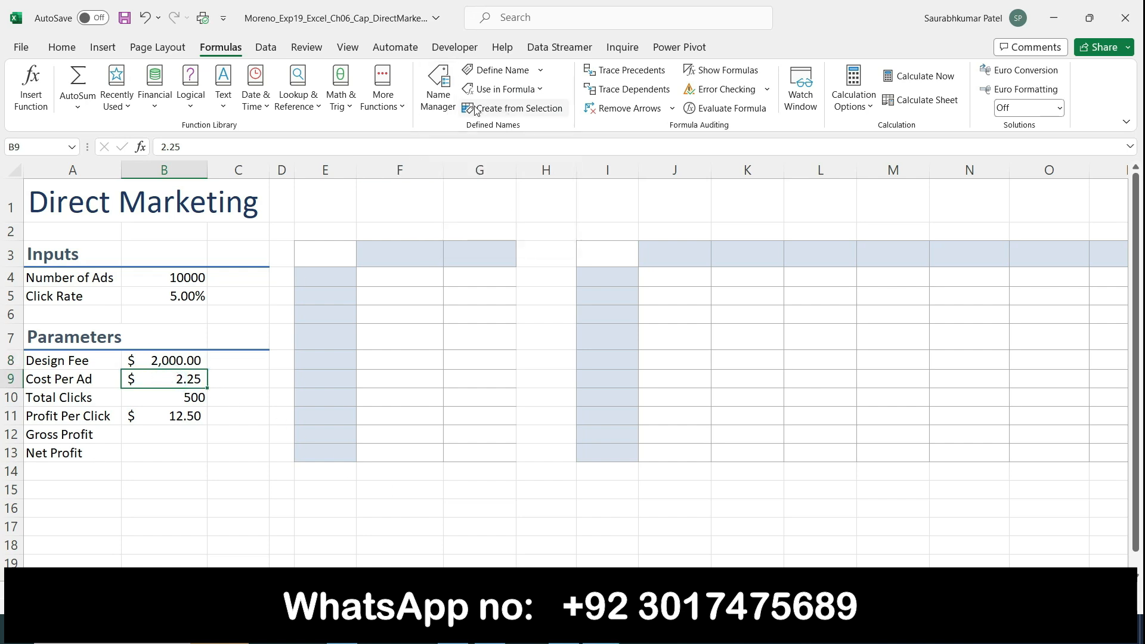
pyautogui.click(428, 80)
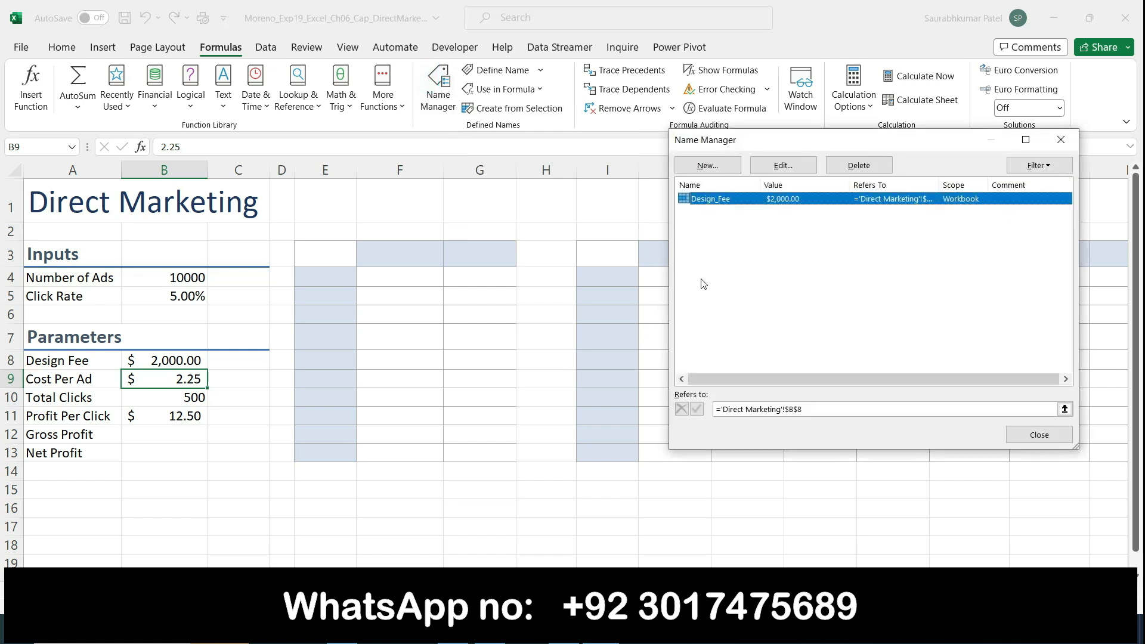
pyautogui.click(731, 162)
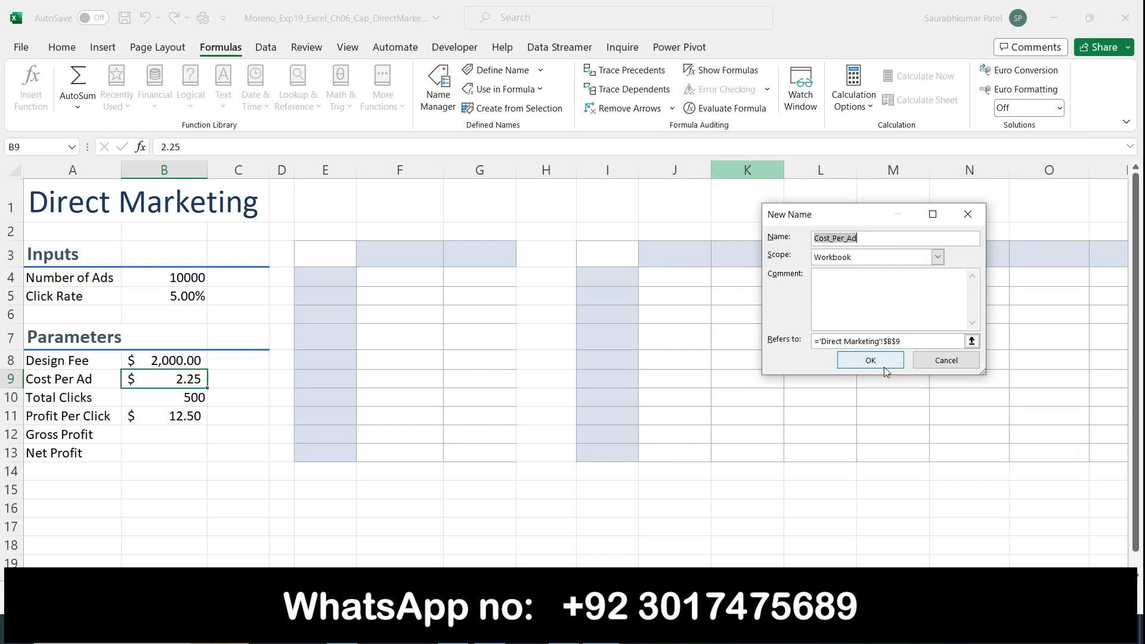
pyautogui.click(882, 362)
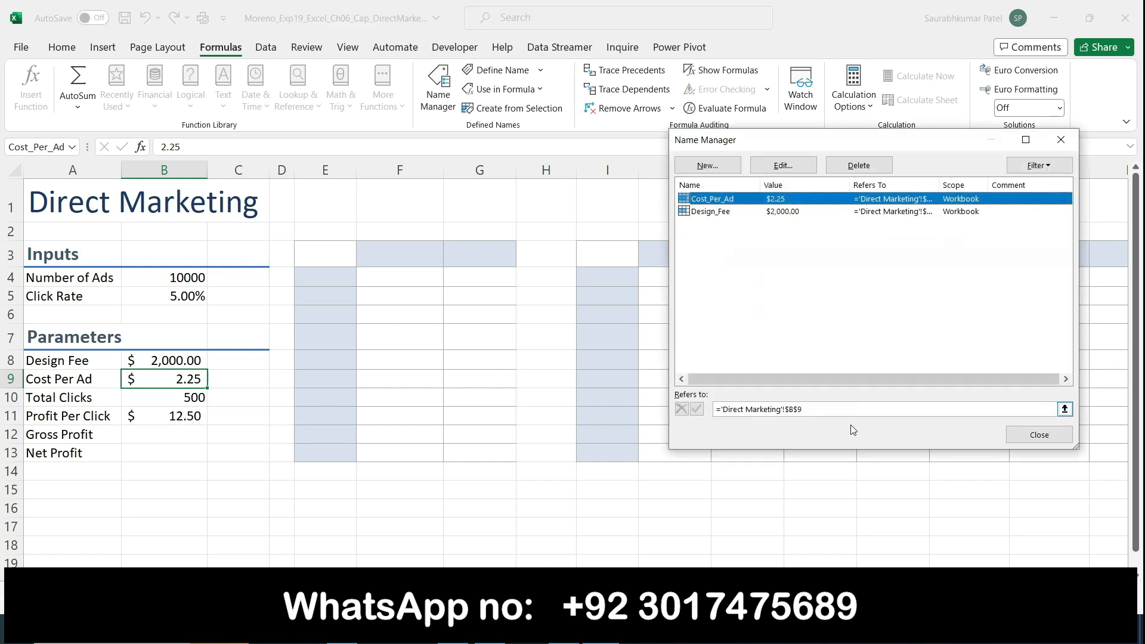
pyautogui.click(1016, 434)
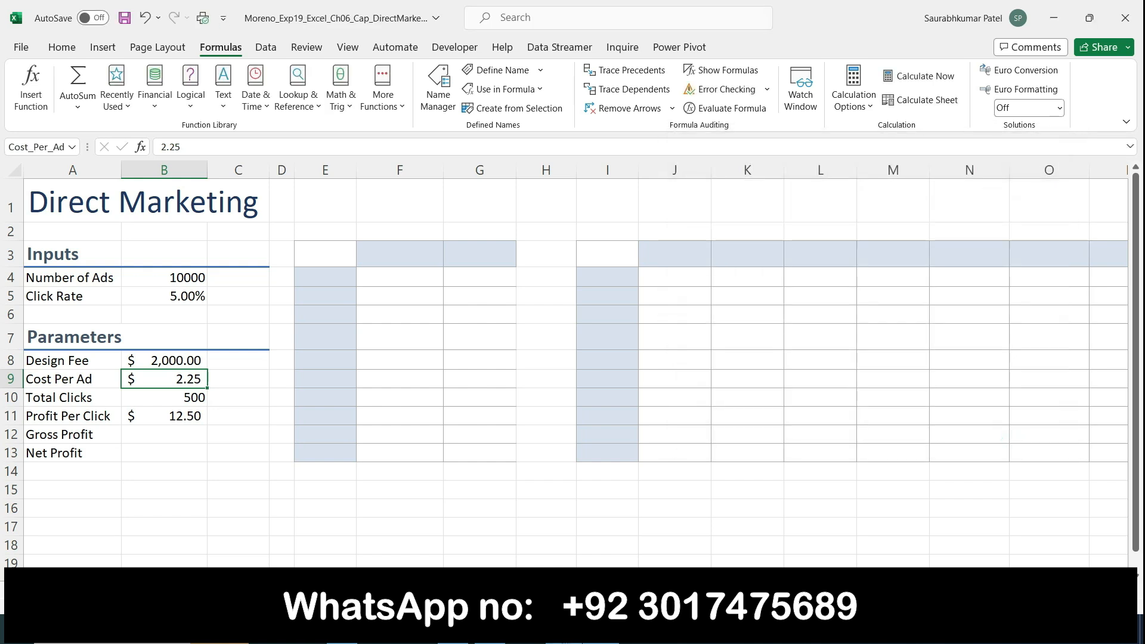
pyautogui.hotkey('alt', 'Tab')
pyautogui.doubleClick(442, 183)
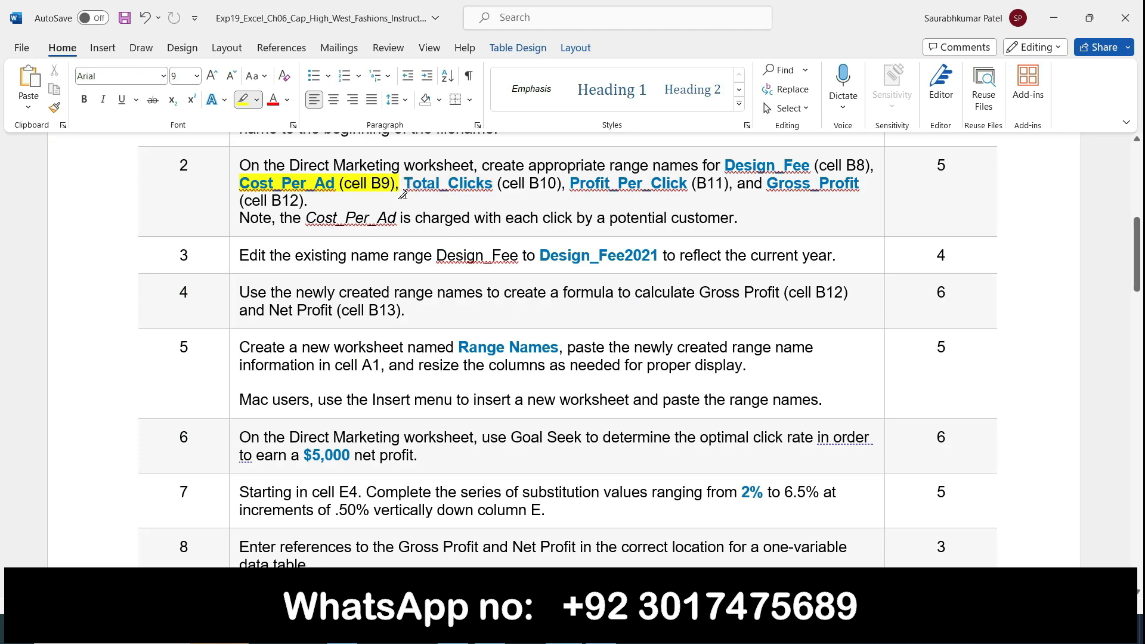
# Highlight 'Total_Clicks' through 'Gross_Profit (cell B12)' in yellow in step 2
pyautogui.keyDown('shift'); pyautogui.click(421, 186); pyautogui.keyUp('shift')
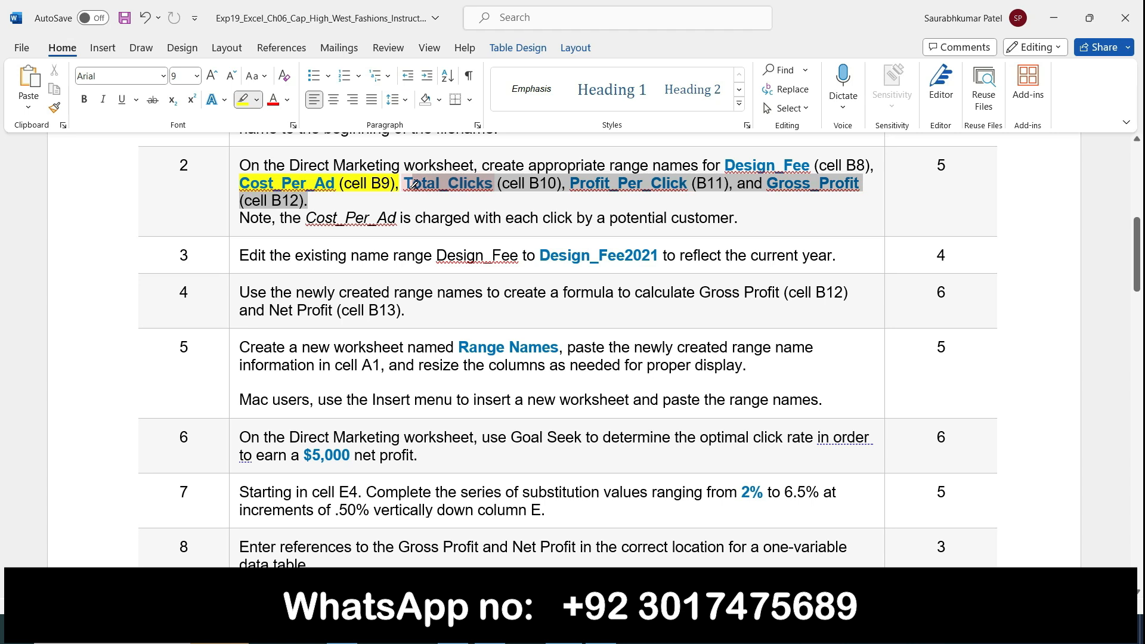
pyautogui.moveTo(405, 185); pyautogui.dragTo(401, 185)
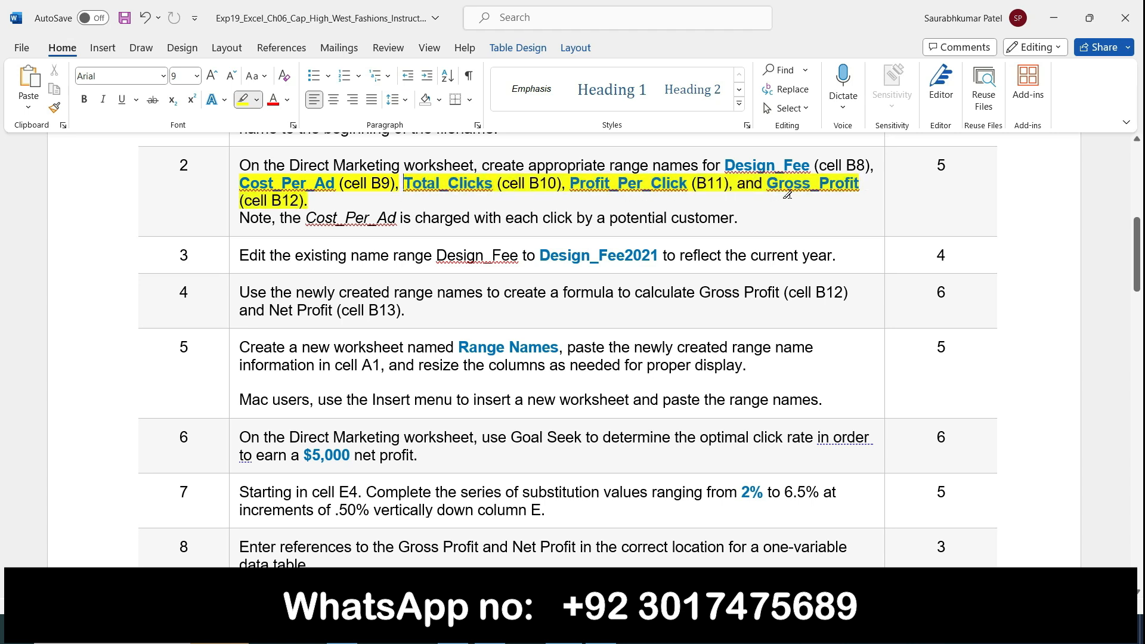
# Name cell B10 Total_Clicks through the Name Manager
pyautogui.click(600, 629)
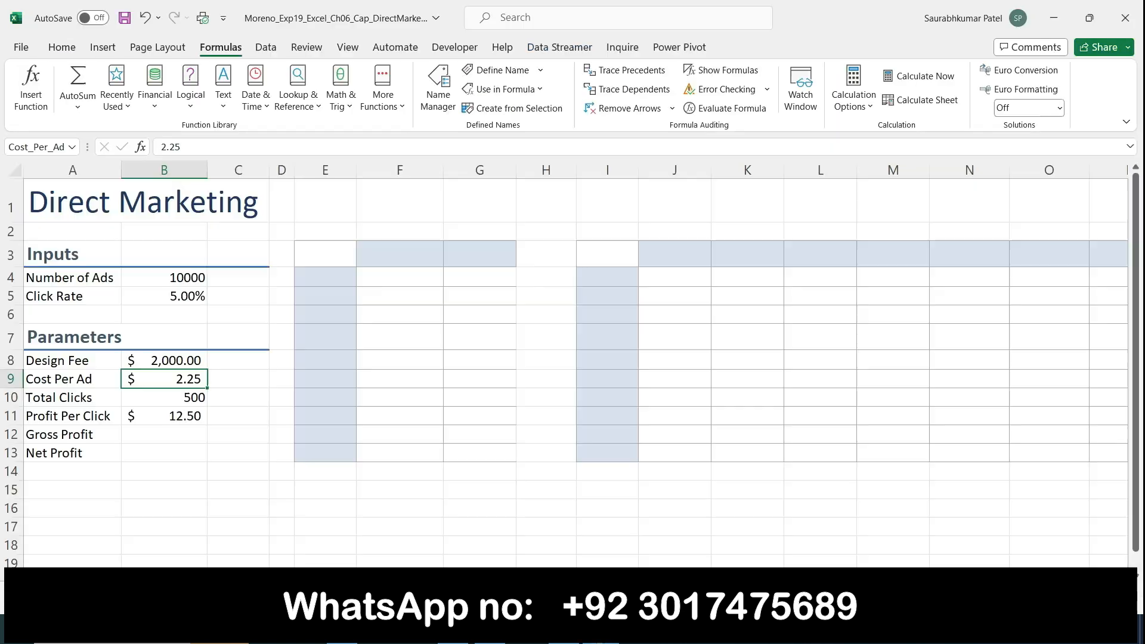
pyautogui.click(190, 394)
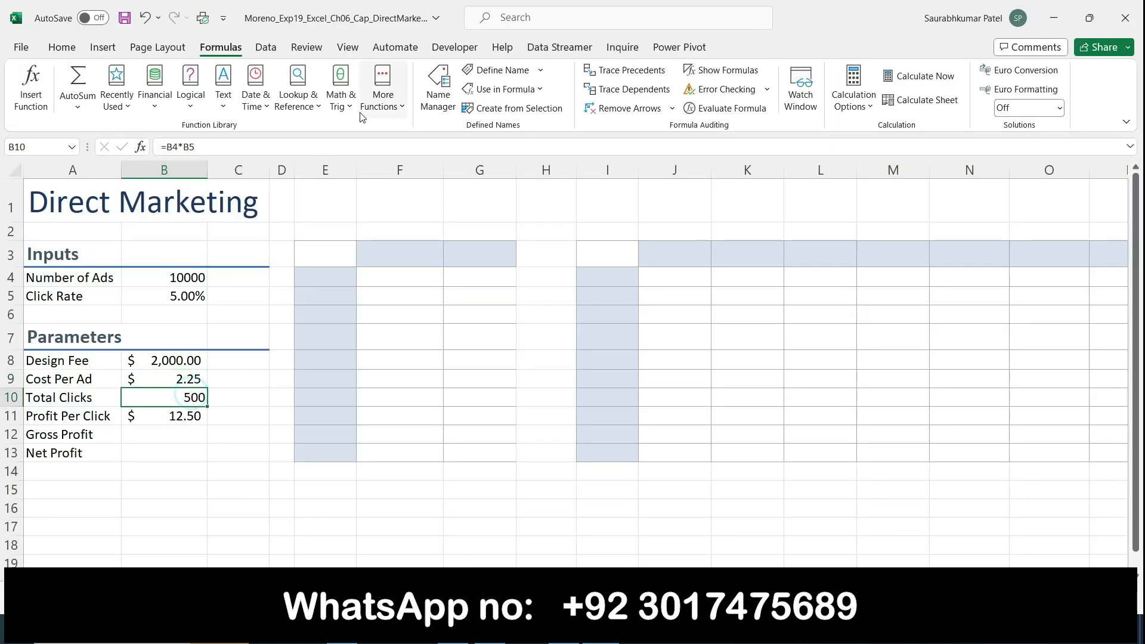
pyautogui.click(435, 101)
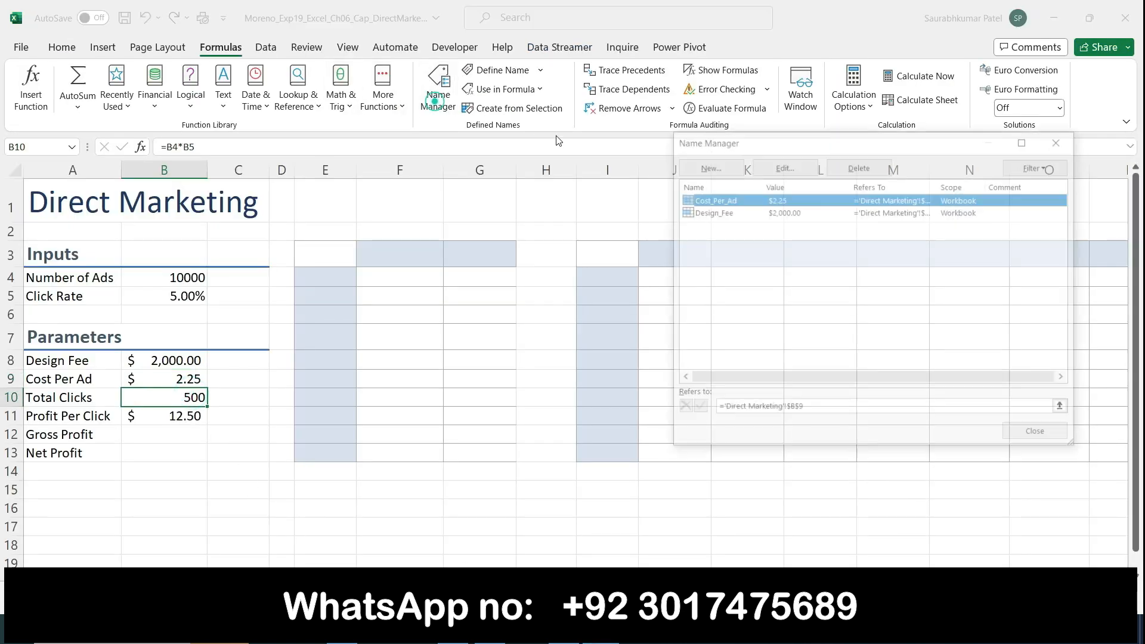
pyautogui.click(715, 166)
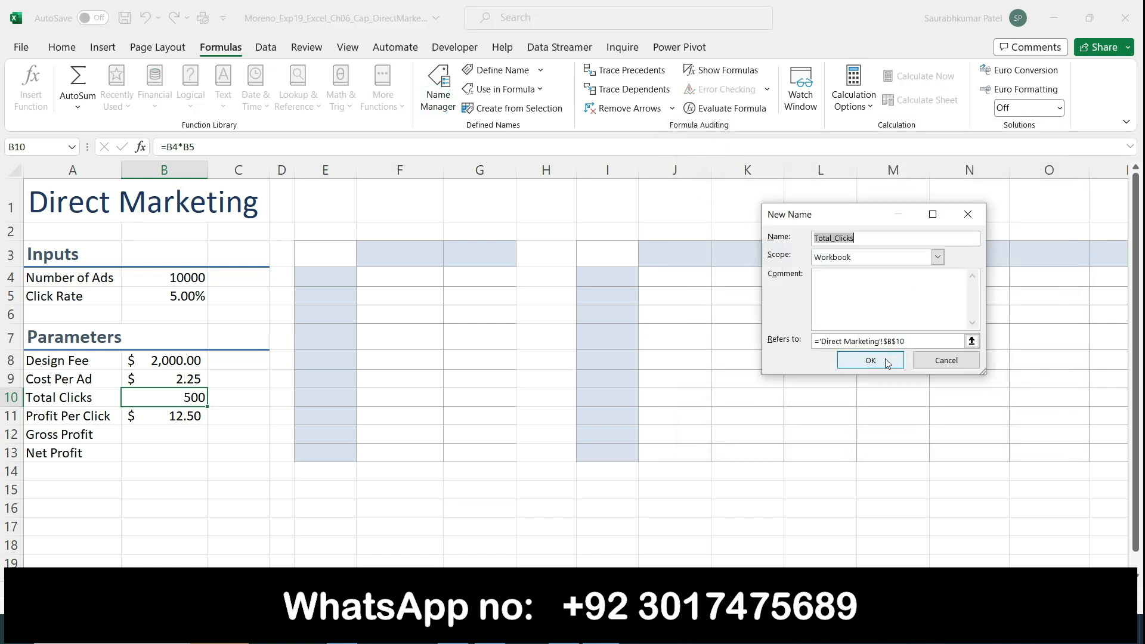
pyautogui.click(887, 360)
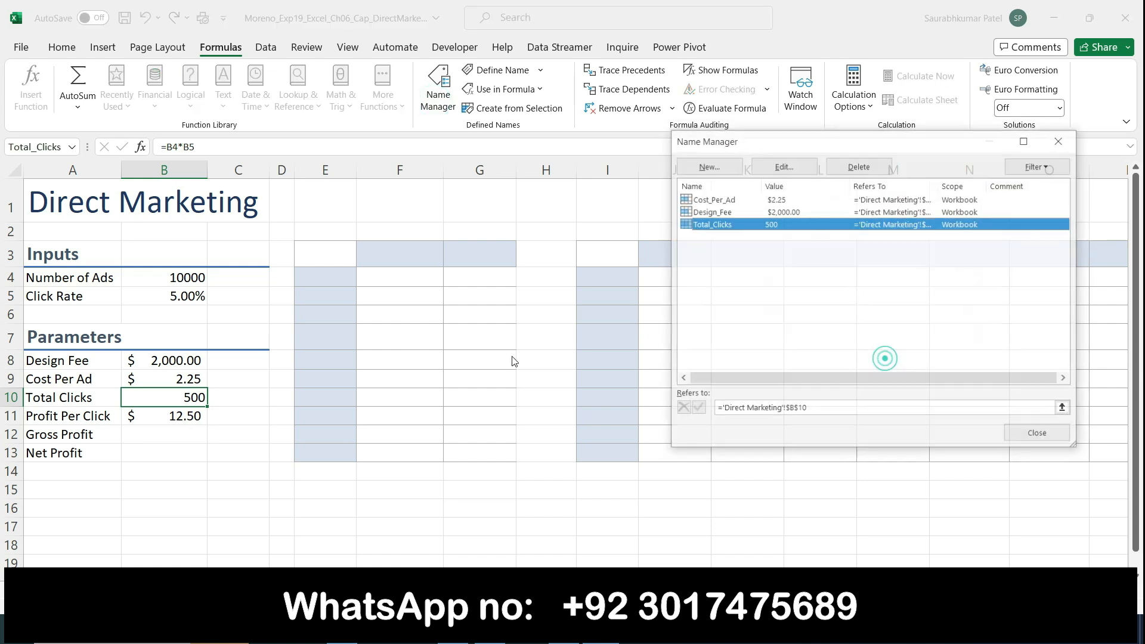
pyautogui.click(1039, 435)
# Name cell B11 Profit_Per_Click, checking the Word instructions before continuing
pyautogui.click(156, 417)
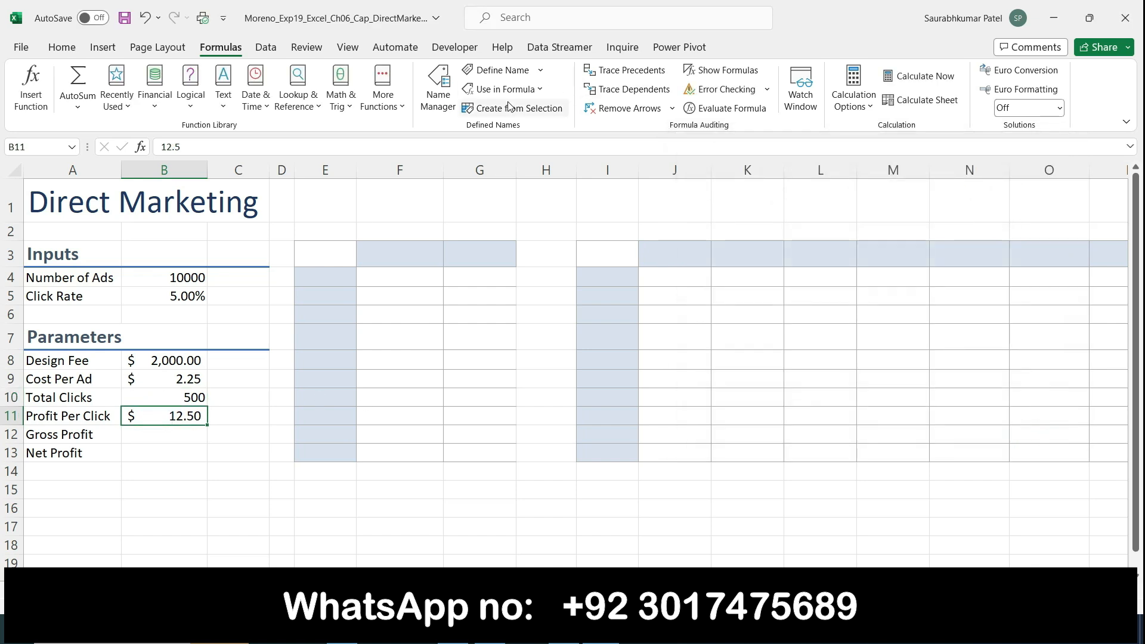
pyautogui.click(438, 87)
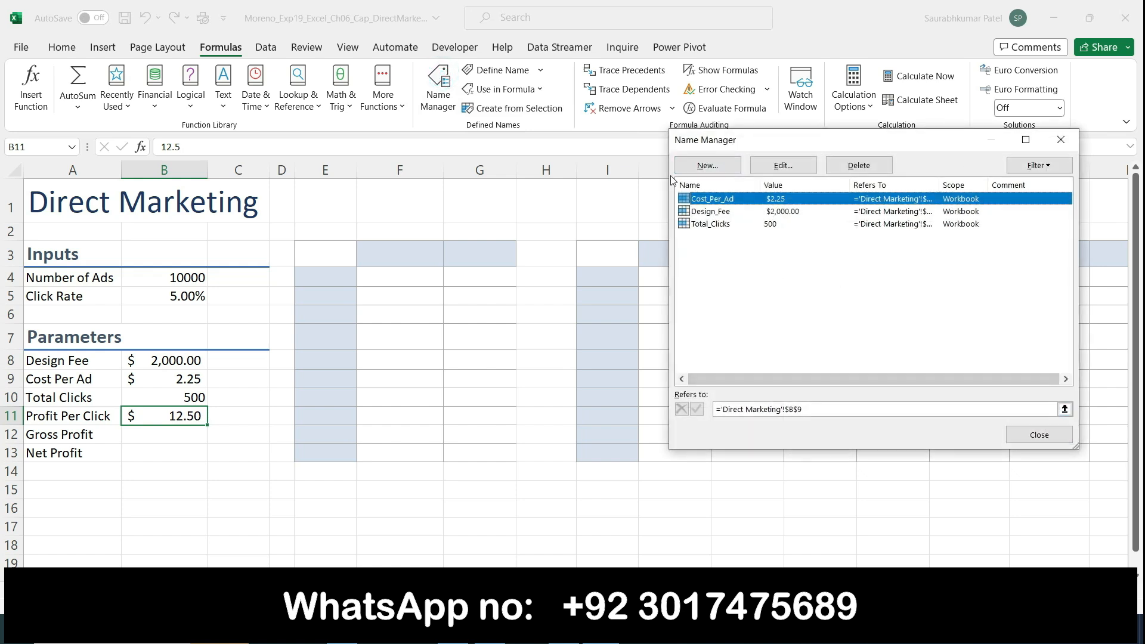
pyautogui.click(689, 171)
pyautogui.click(899, 364)
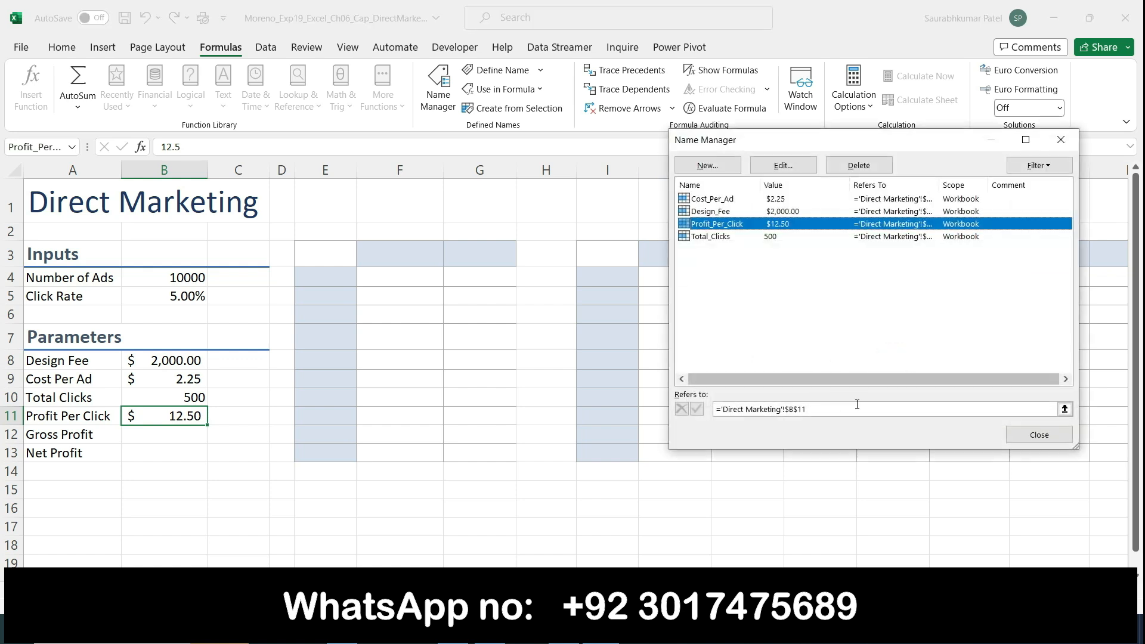
pyautogui.click(1018, 438)
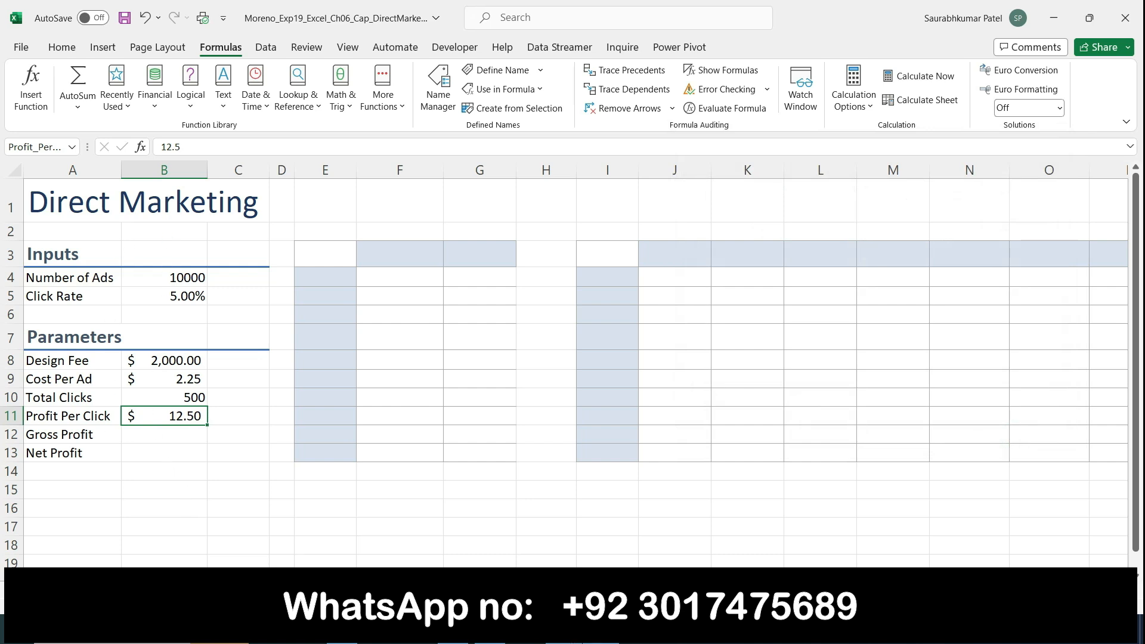
pyautogui.hotkey('alt', 'Tab')
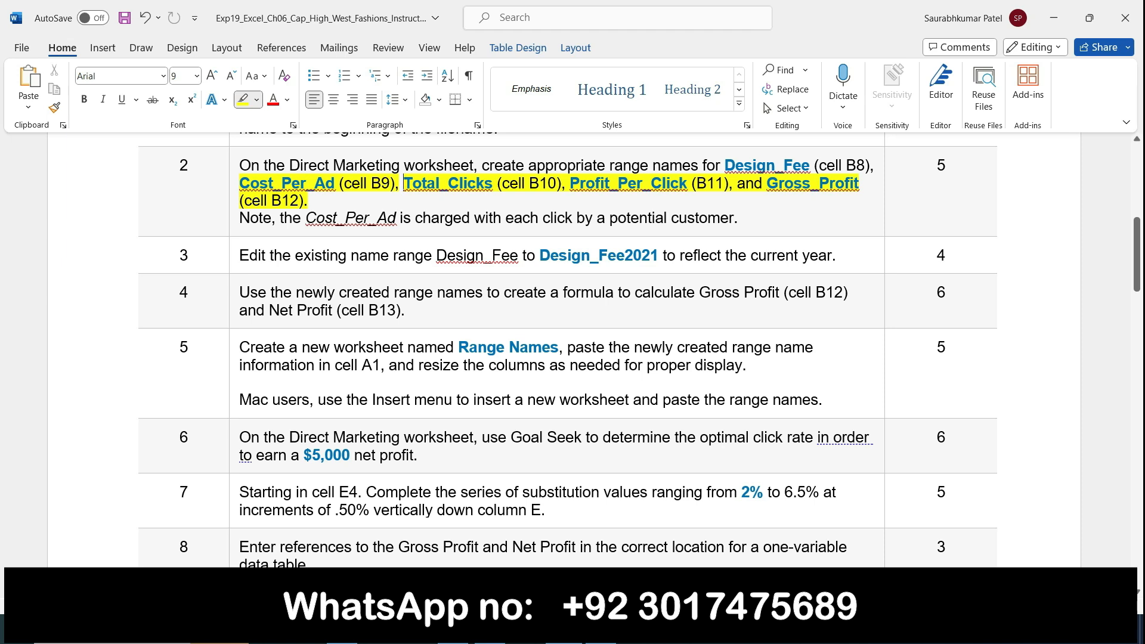
pyautogui.hotkey('alt', 'Tab')
# Name cell B12 Gross_Profit through the Name Manager
pyautogui.click(148, 439)
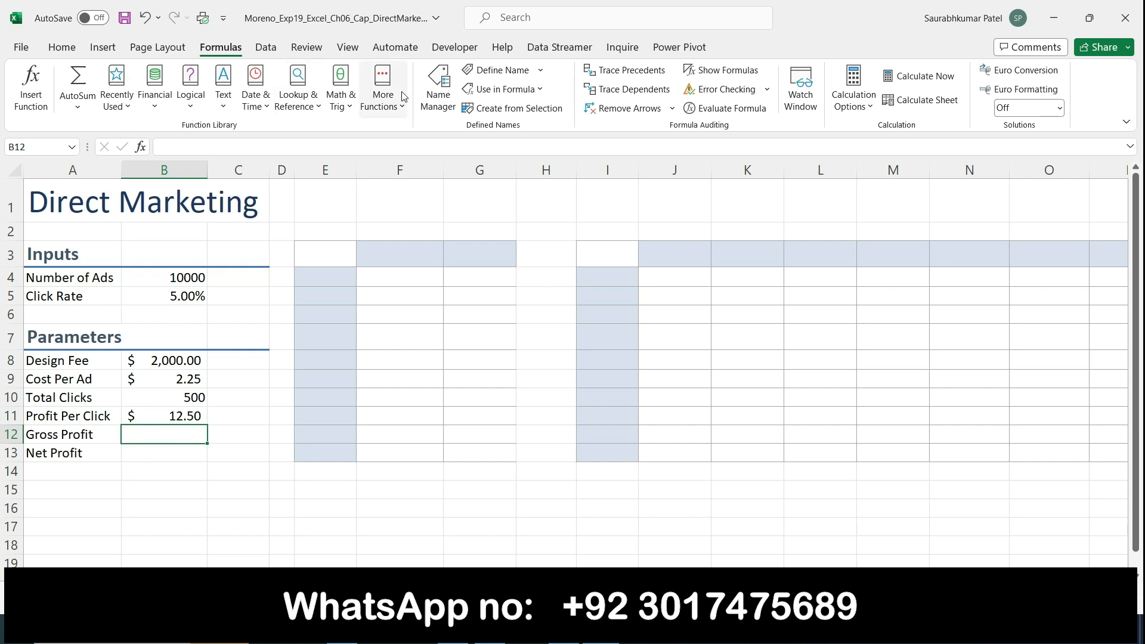
pyautogui.click(438, 90)
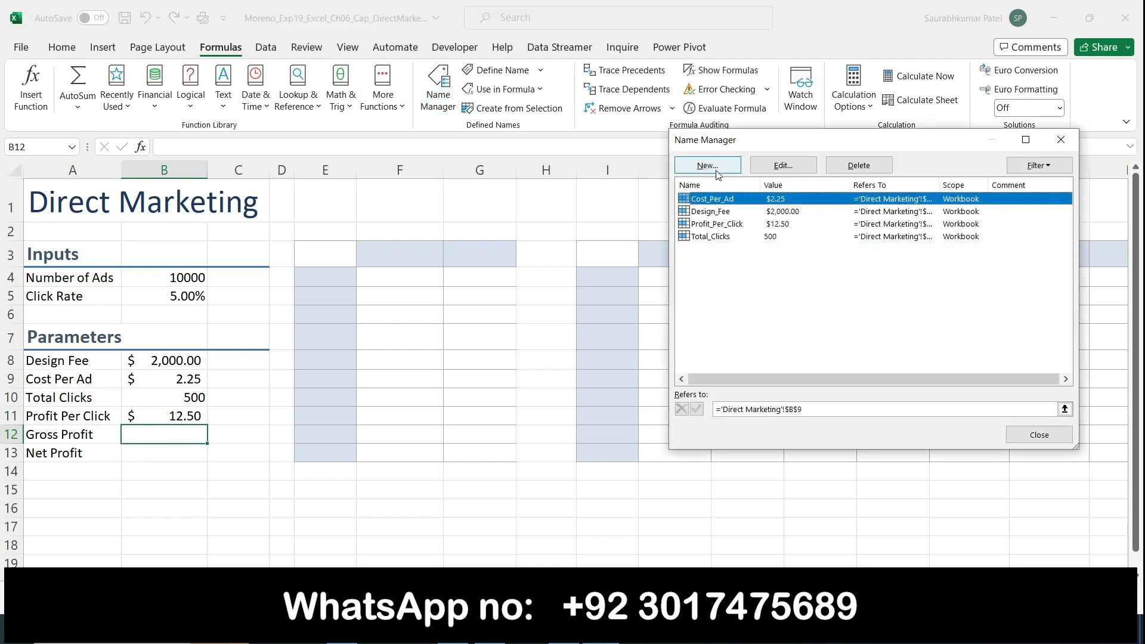
pyautogui.click(707, 165)
pyautogui.click(871, 360)
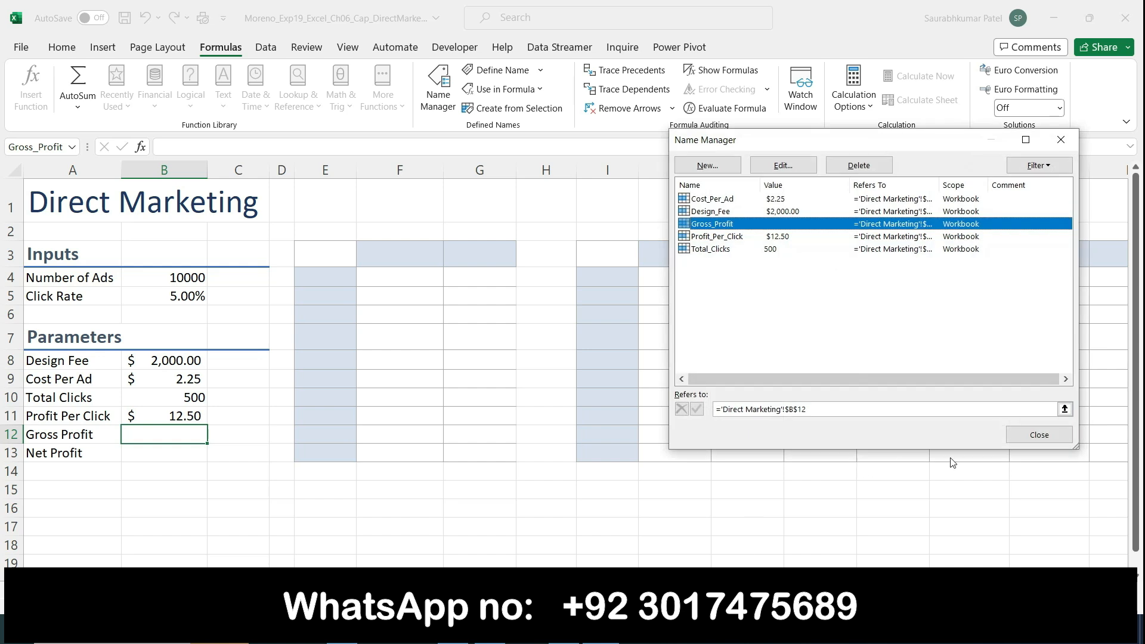
pyautogui.click(1039, 435)
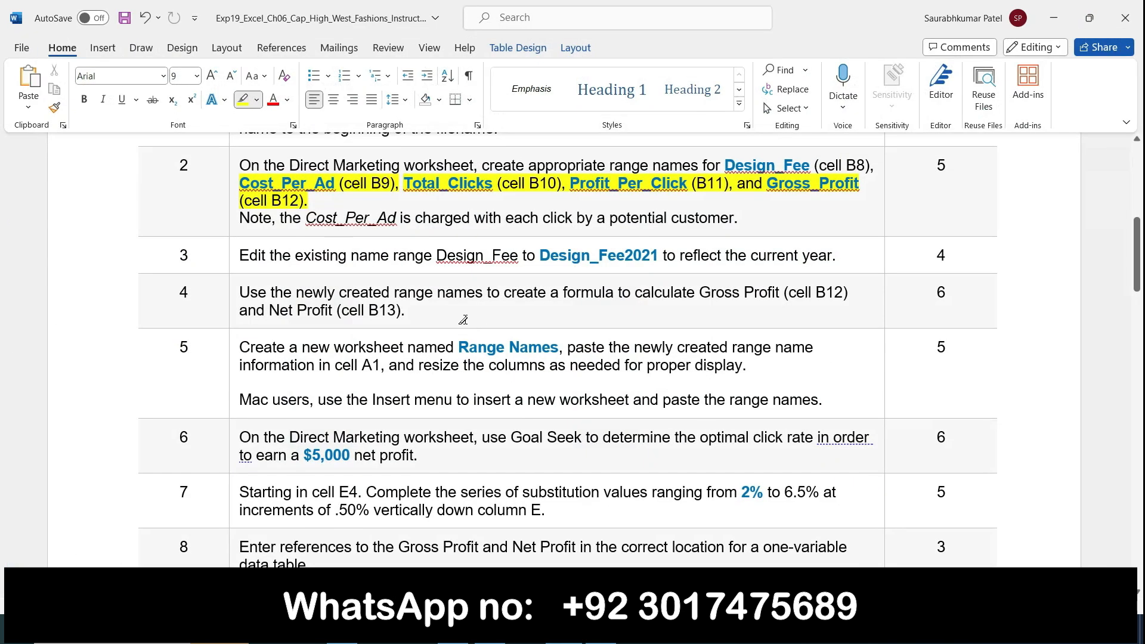
# Clear step 2's yellow highlight and highlight step 3's rename instruction in yellow
pyautogui.click(233, 162)
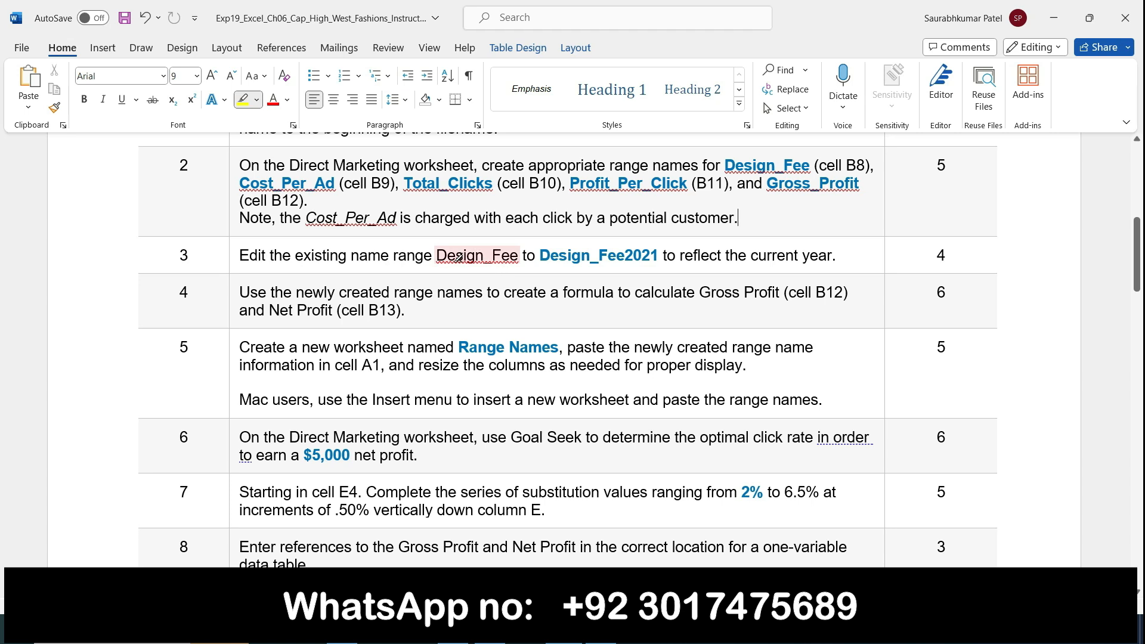
pyautogui.moveTo(395, 255); pyautogui.dragTo(822, 259)
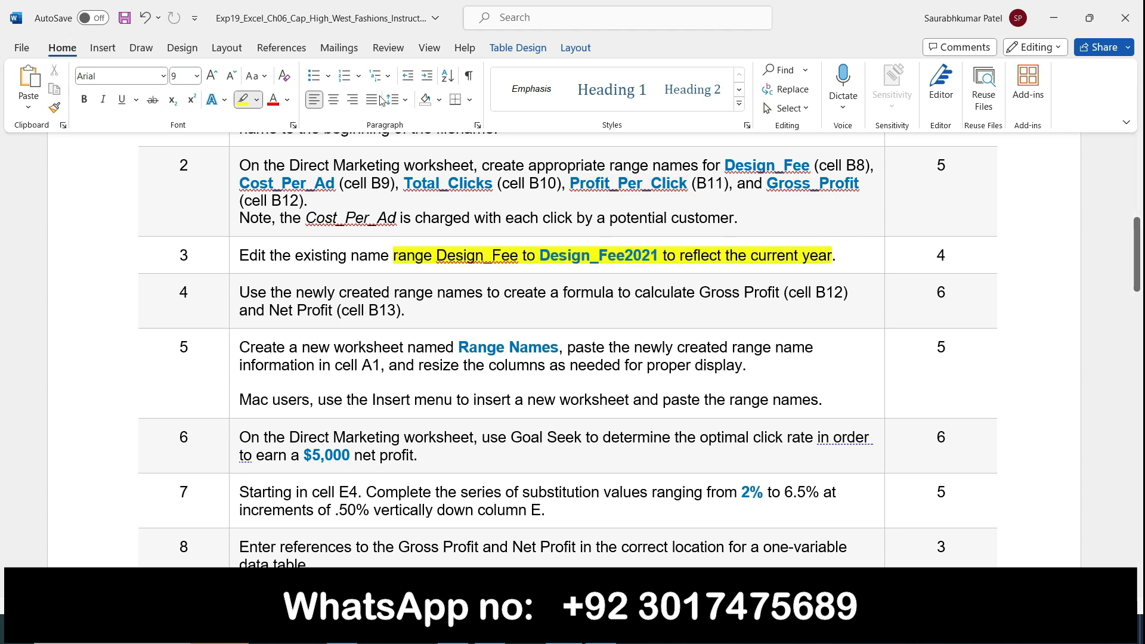
pyautogui.click(242, 100)
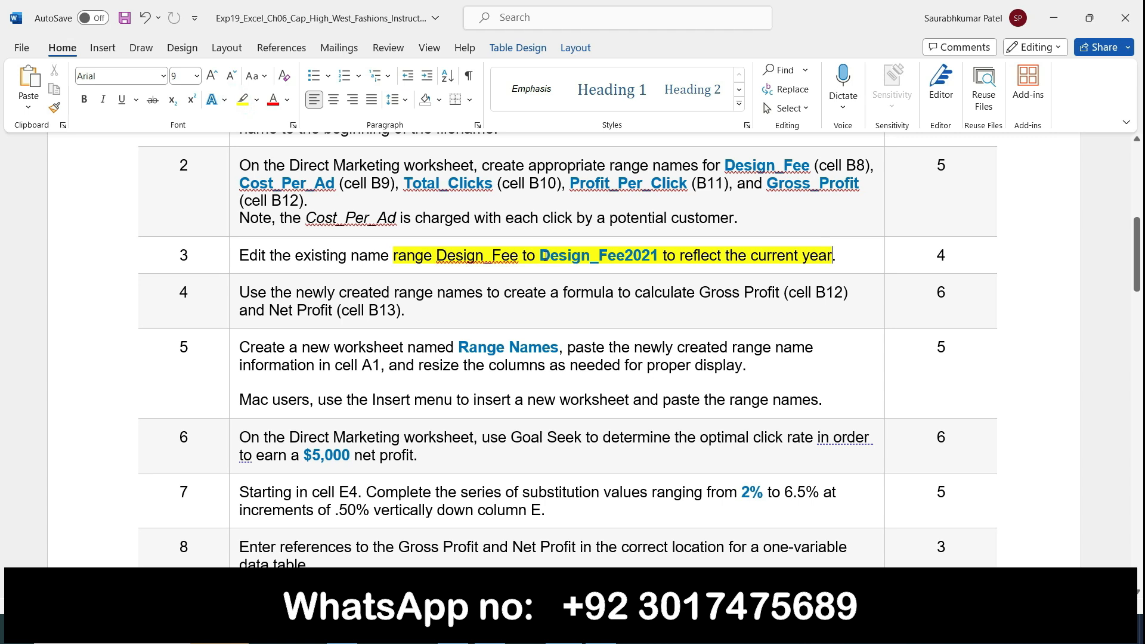
# Copy the new name Design_Fee2021 from step 3 and switch to Excel
pyautogui.moveTo(539, 255); pyautogui.dragTo(661, 247)
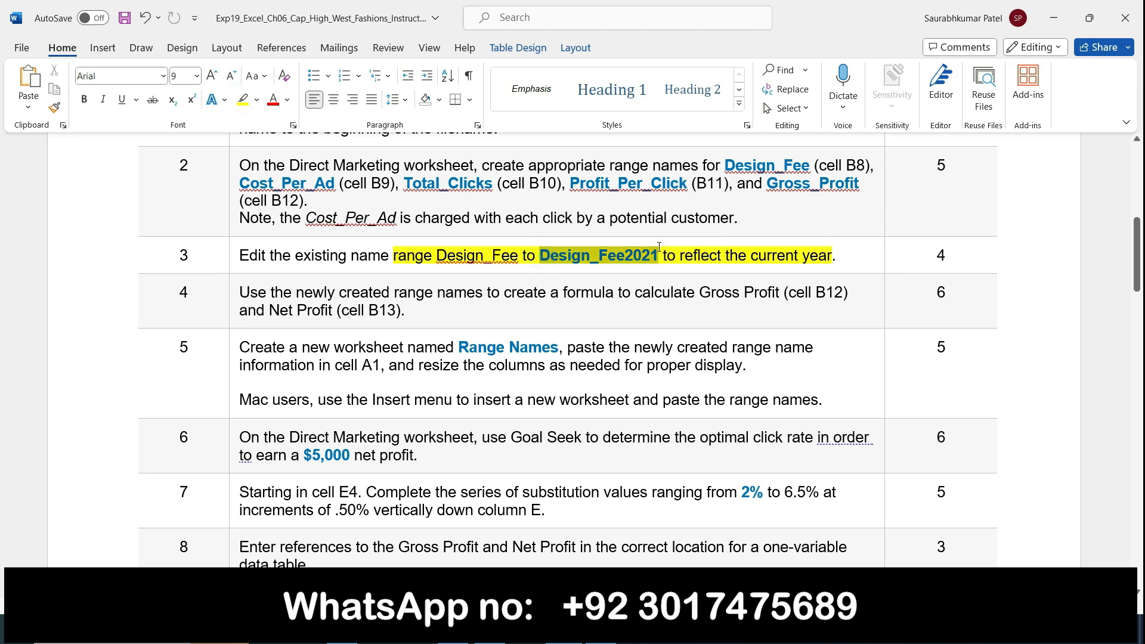
pyautogui.hotkey('ctrl', 'c')
pyautogui.hotkey('alt', 'Tab')
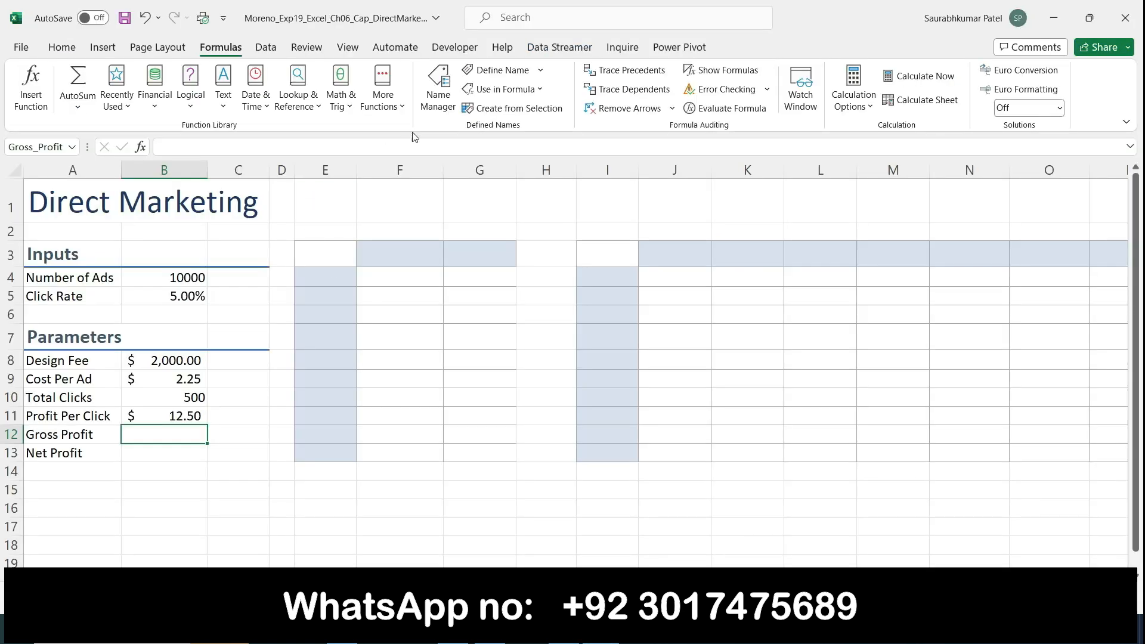
# Open the New Name and Cost_Per_Ad edit dialogs, closing both without changes
pyautogui.click(510, 79)
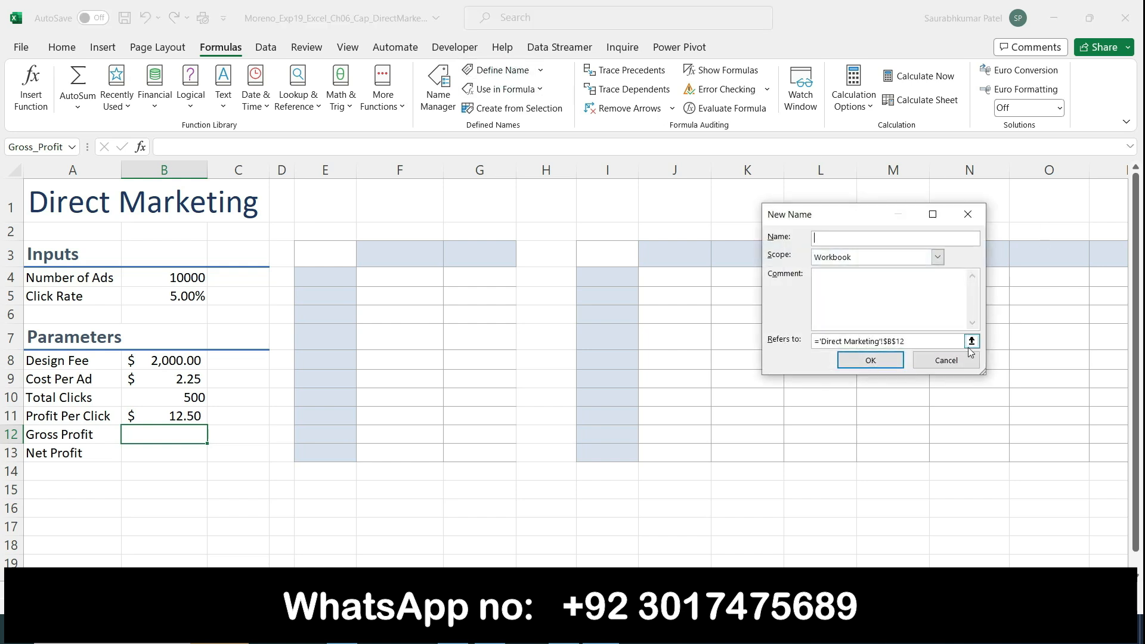
pyautogui.click(965, 360)
pyautogui.click(440, 83)
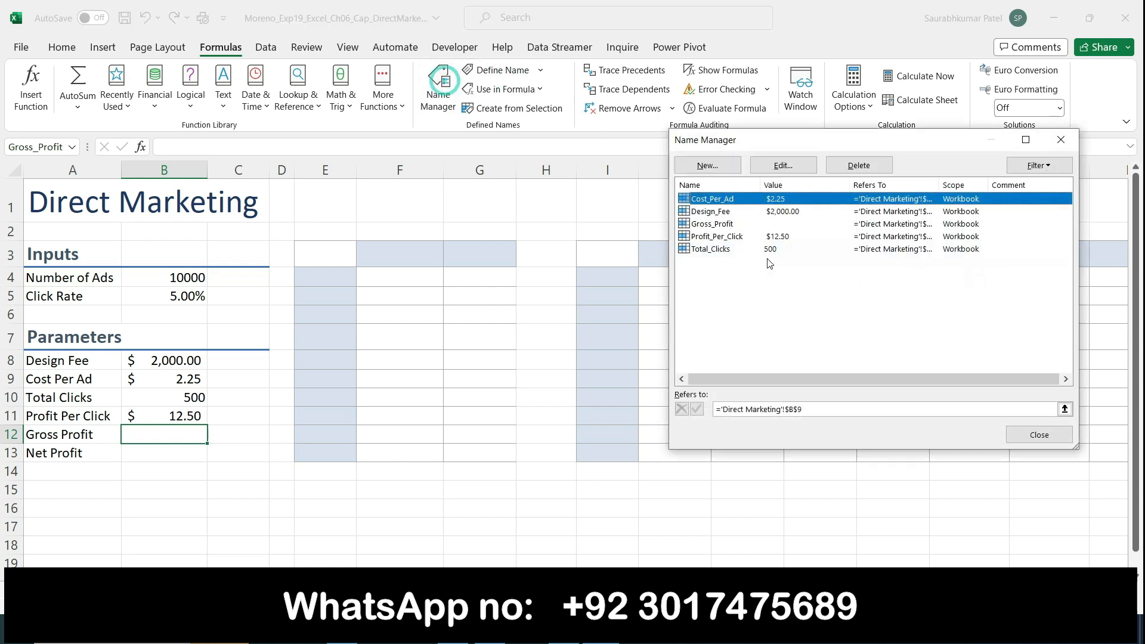
pyautogui.click(781, 166)
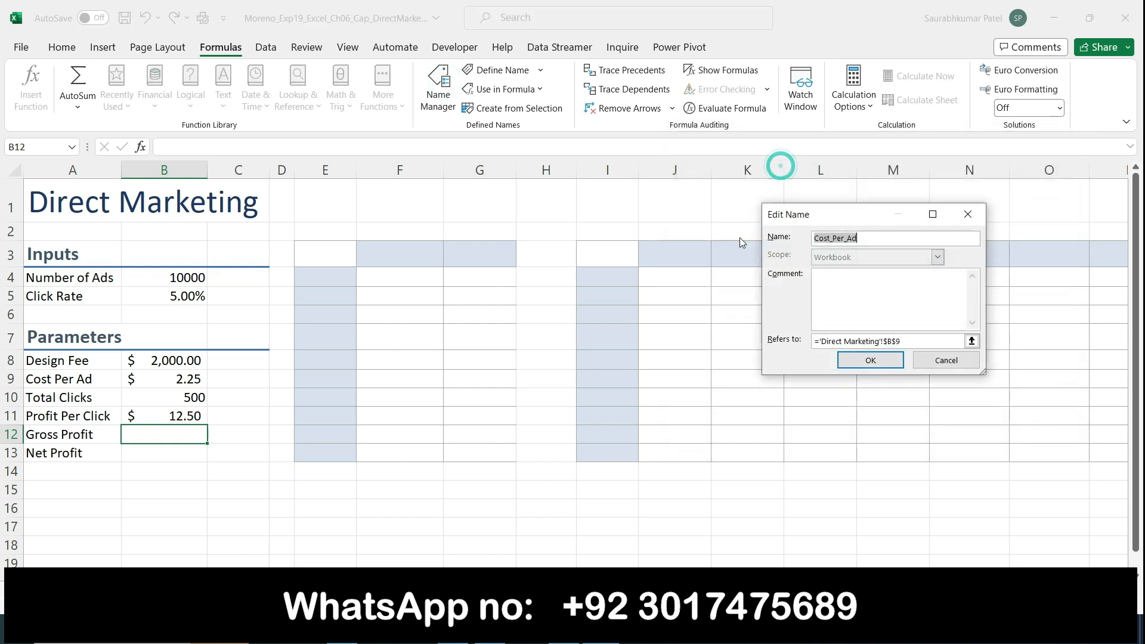
pyautogui.click(967, 214)
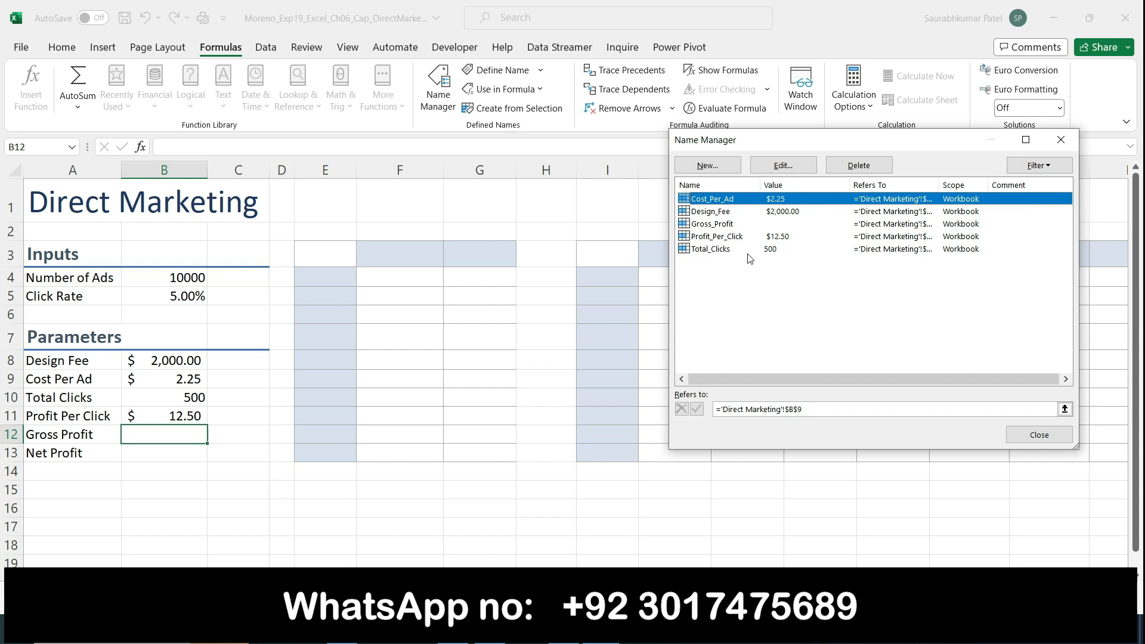
pyautogui.click(564, 629)
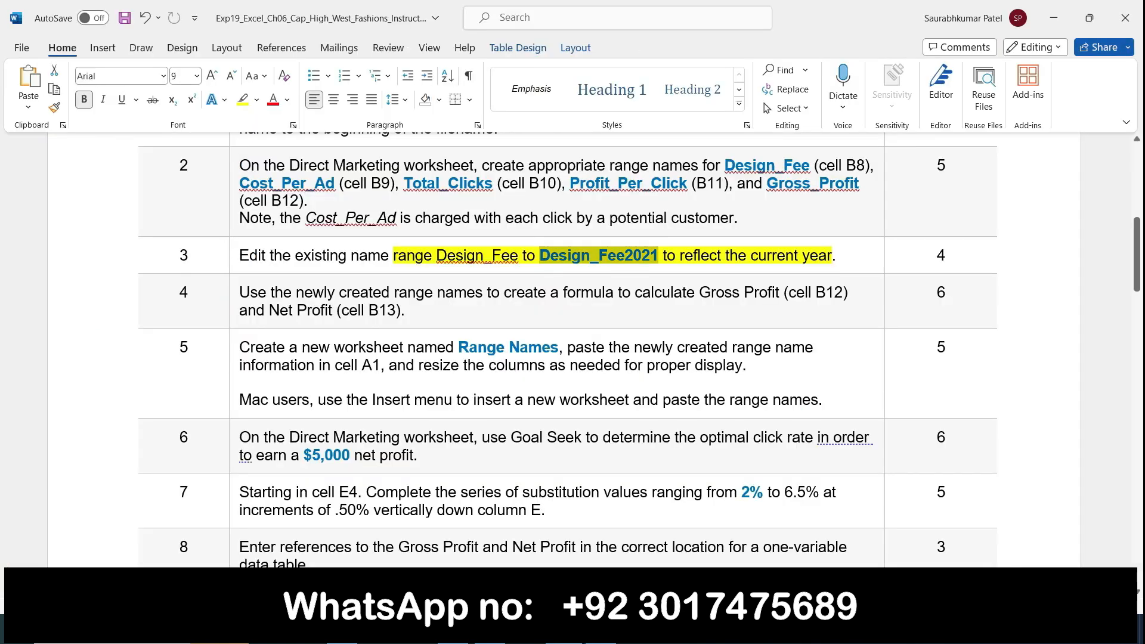
pyautogui.click(563, 629)
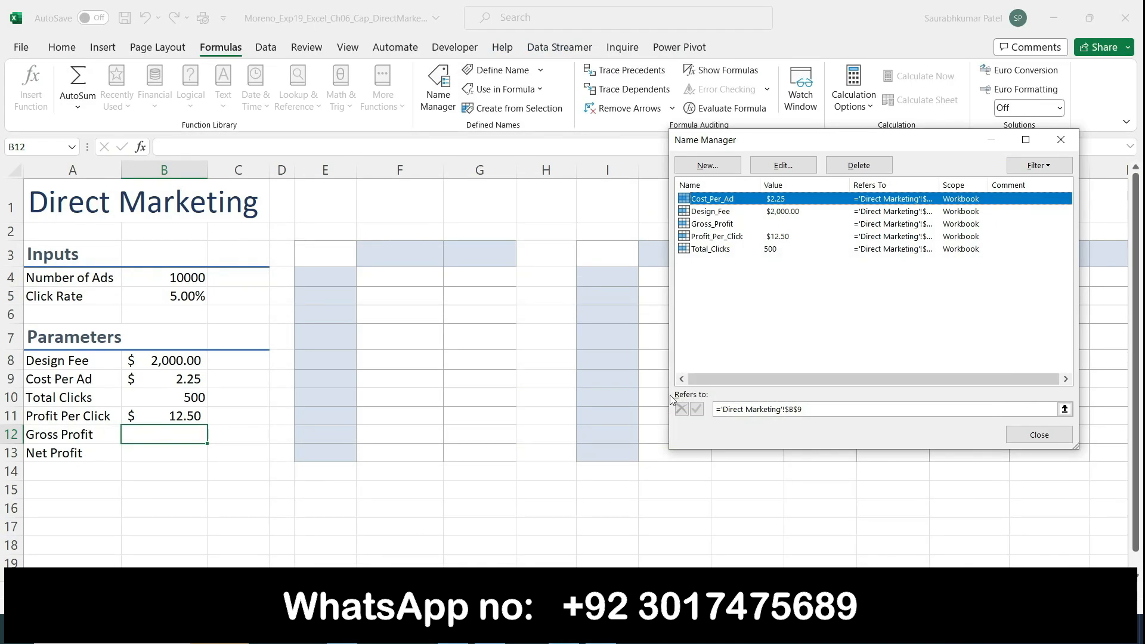
# Edit the Design_Fee name by appending 2021, making it Design_Fee2021
pyautogui.click(719, 212)
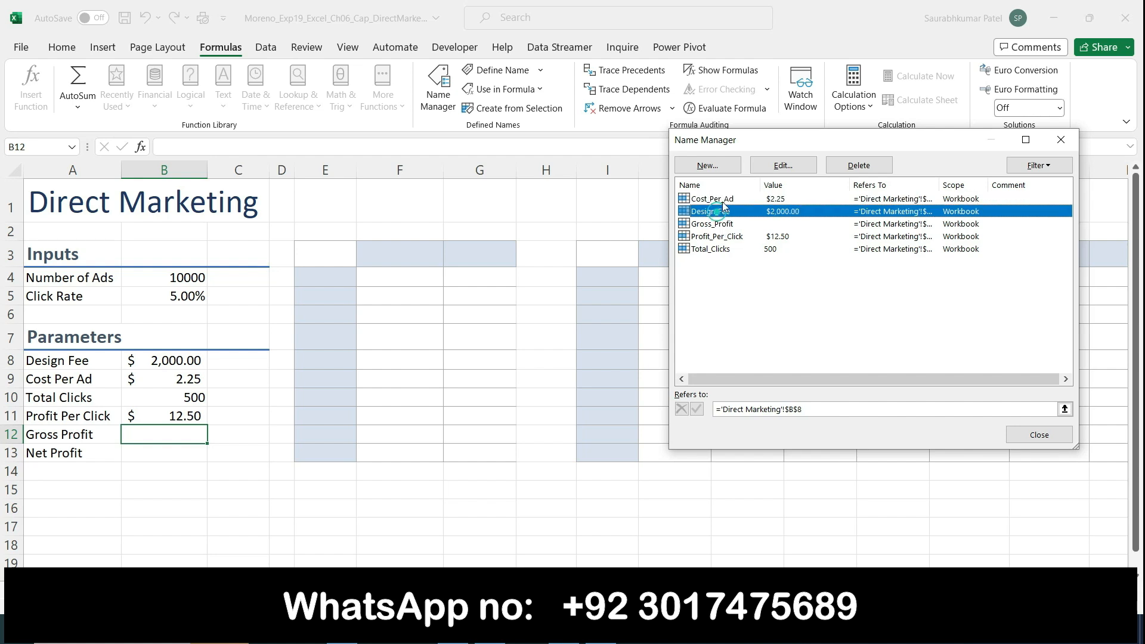
pyautogui.click(764, 169)
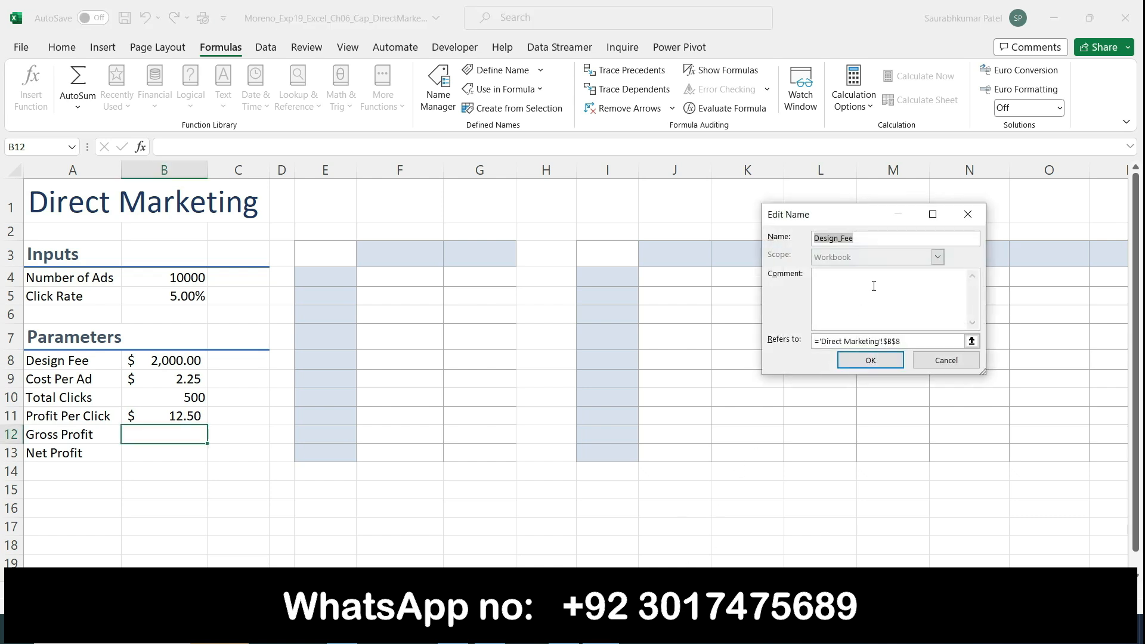
pyautogui.press('End')
pyautogui.write('2021')
pyautogui.click(866, 363)
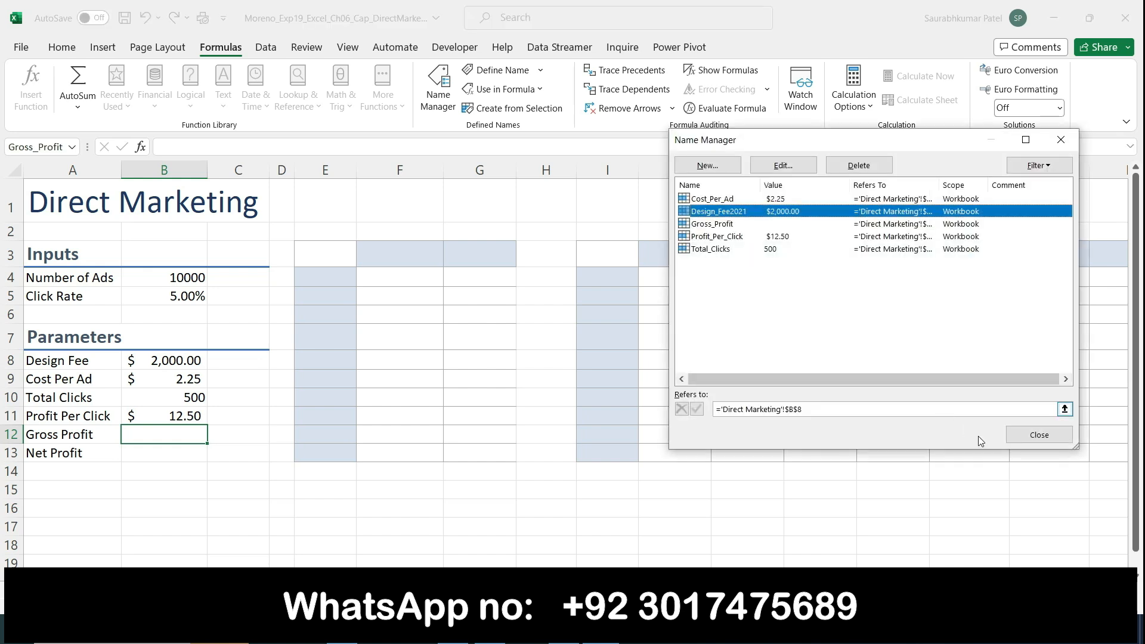
pyautogui.click(1008, 434)
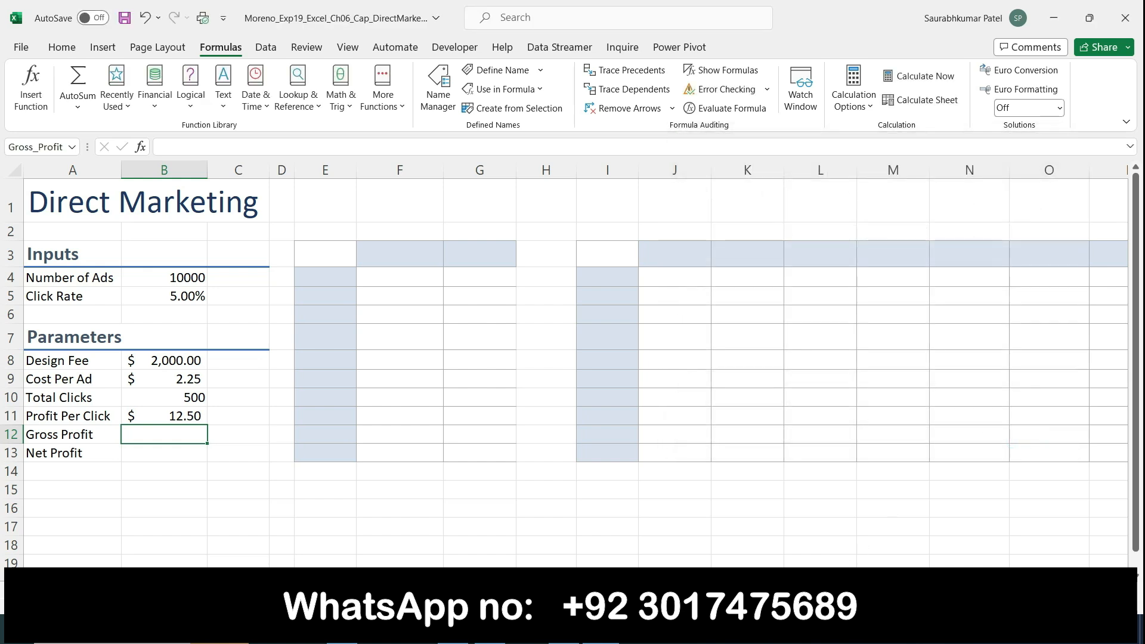
pyautogui.hotkey('alt', 'Tab')
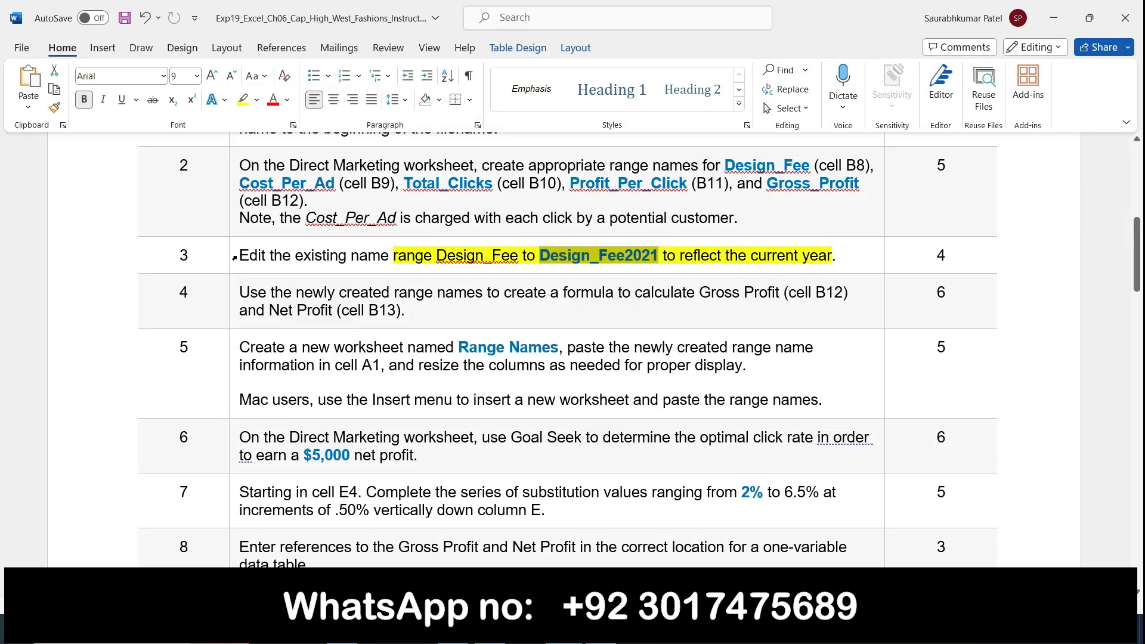
# Remove the yellow highlight from Design_Fee2021 and from 'range Design_Fee to' in step 3
pyautogui.click(242, 101)
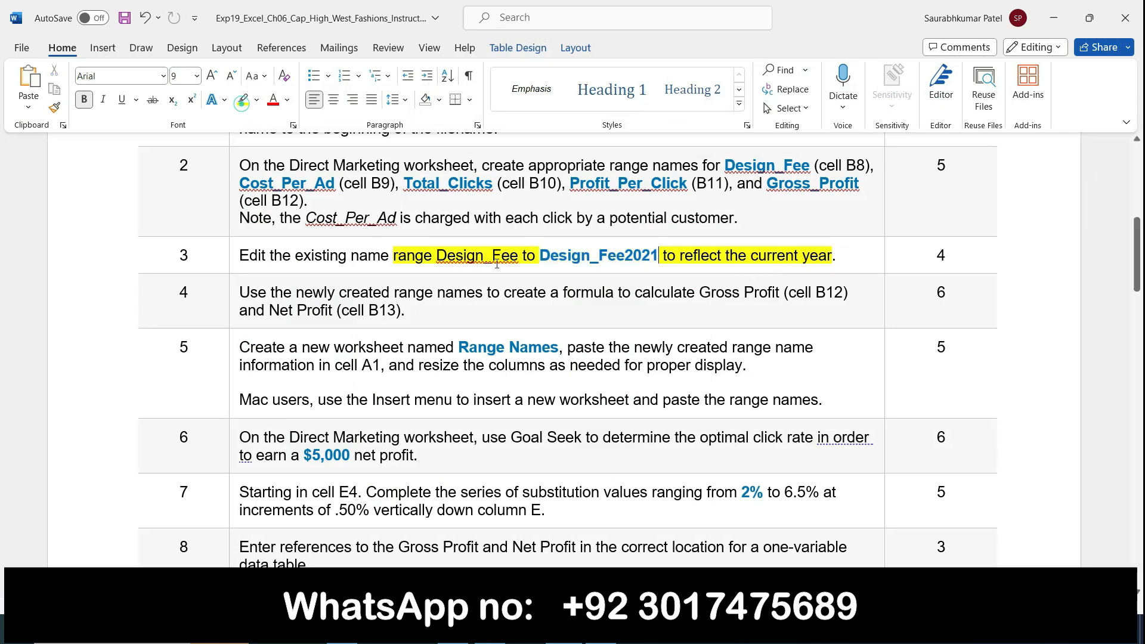
pyautogui.click(242, 99)
pyautogui.moveTo(397, 255); pyautogui.dragTo(540, 257)
# Clear the rest of step 3's highlight and highlight step 4's Gross/Net Profit formula text
pyautogui.moveTo(663, 257); pyautogui.dragTo(824, 270)
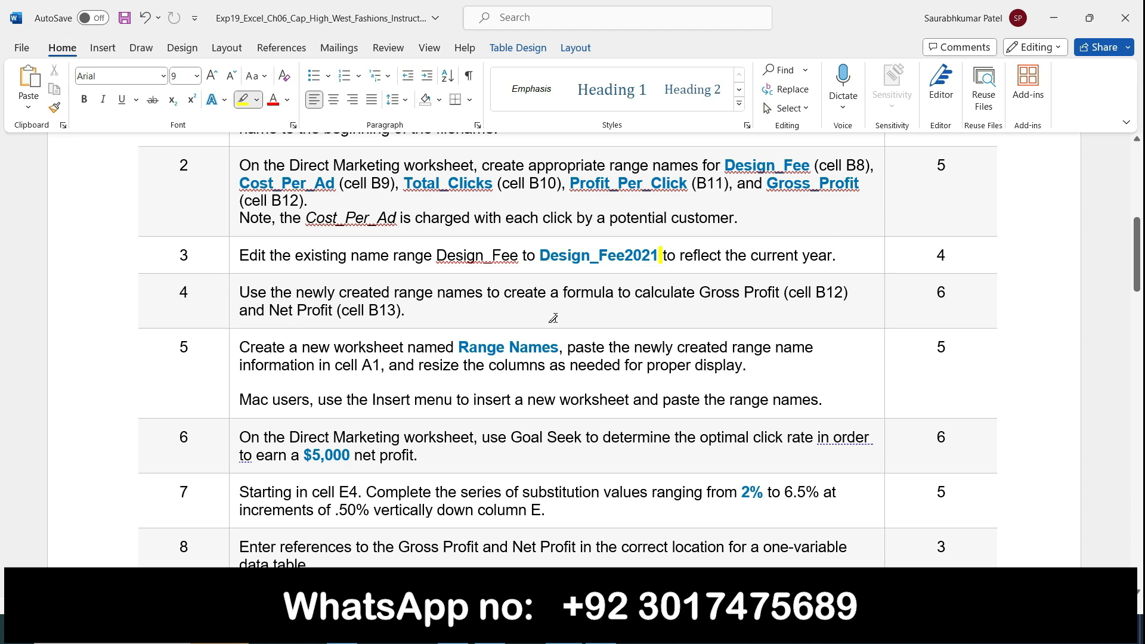
pyautogui.moveTo(1137, 260); pyautogui.dragTo(1140, 288)
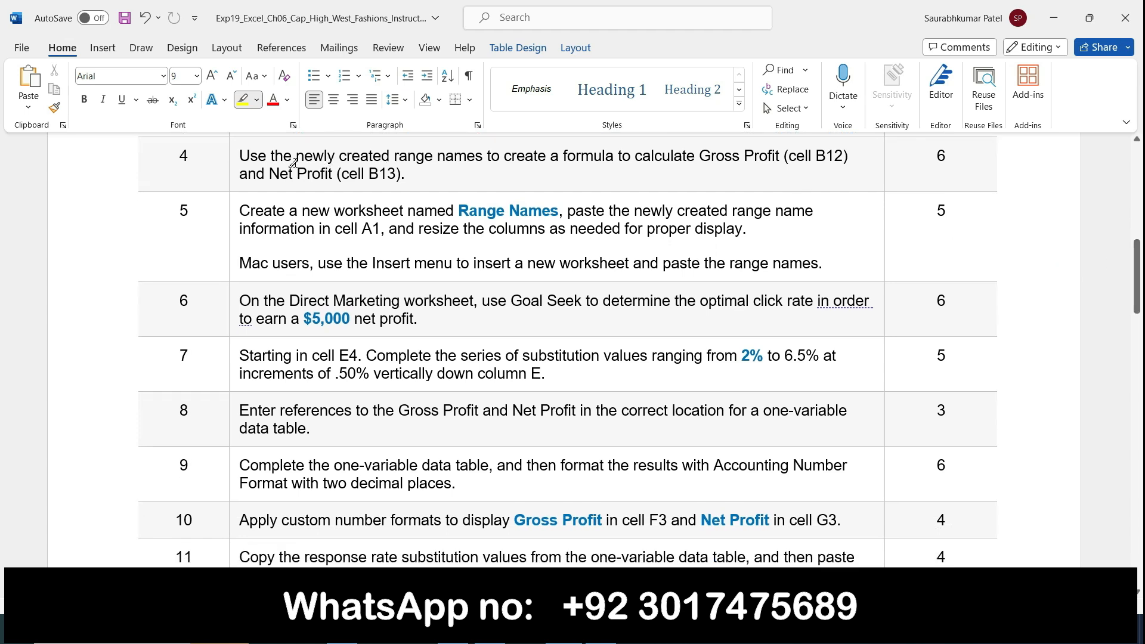
pyautogui.moveTo(295, 161); pyautogui.dragTo(540, 164)
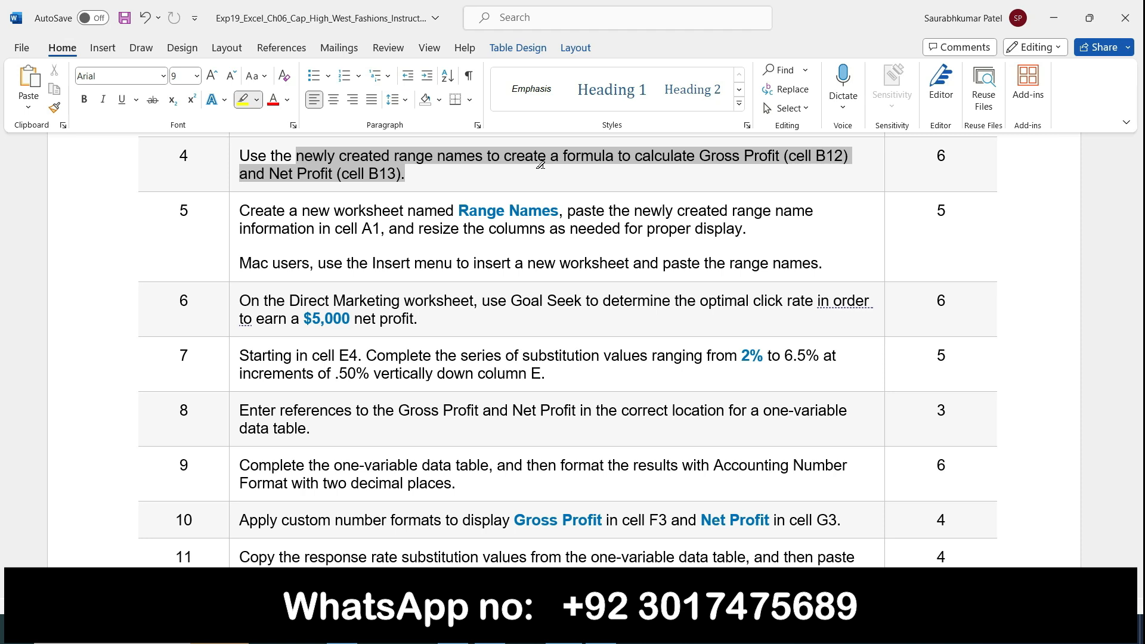
pyautogui.moveTo(541, 163); pyautogui.dragTo(848, 168)
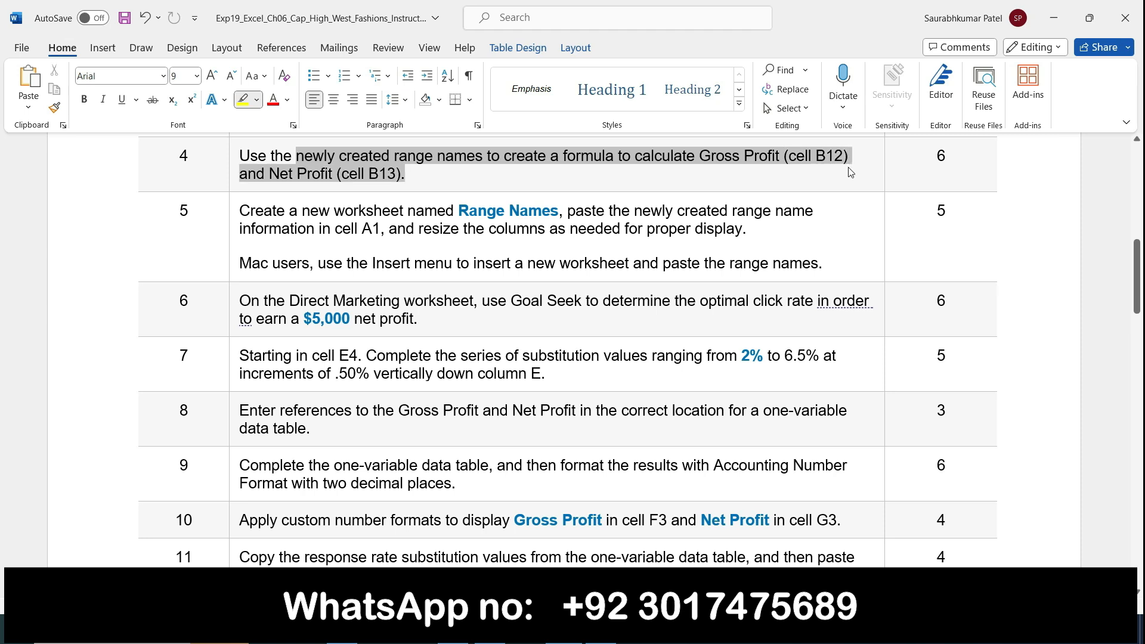
pyautogui.moveTo(850, 172); pyautogui.dragTo(851, 173)
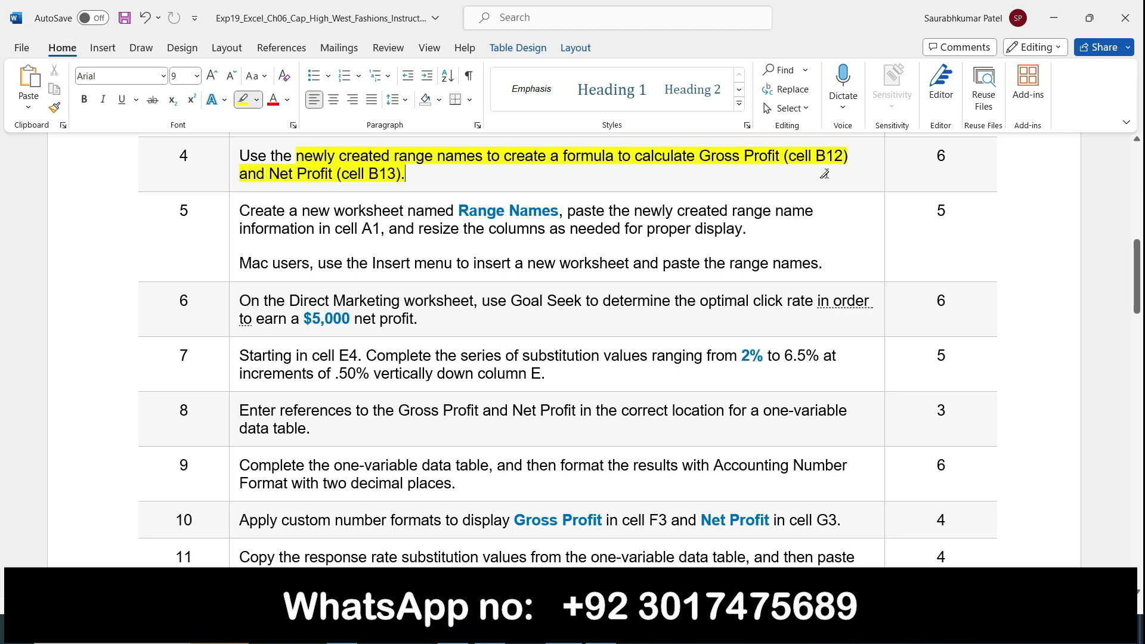
pyautogui.scroll(3, 388, 309)
pyautogui.scroll(-3, 720, 304)
# Enter =Total_Clicks*Profit_Per_Click in B12 for Gross Profit ($6,250.00)
pyautogui.moveTo(583, 631)
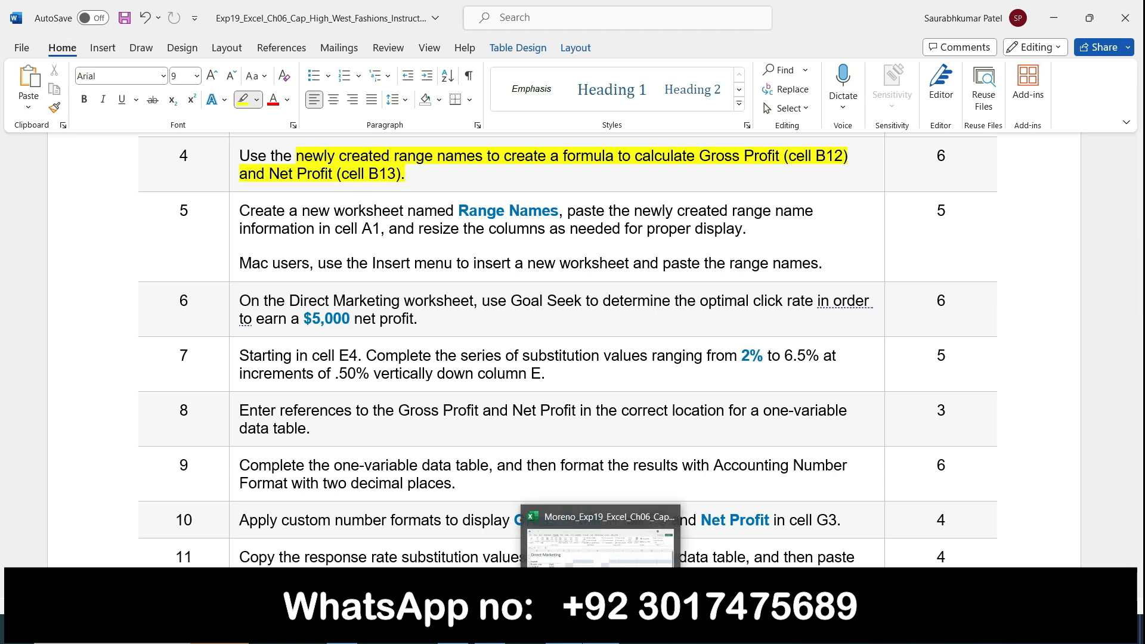
pyautogui.click(596, 536)
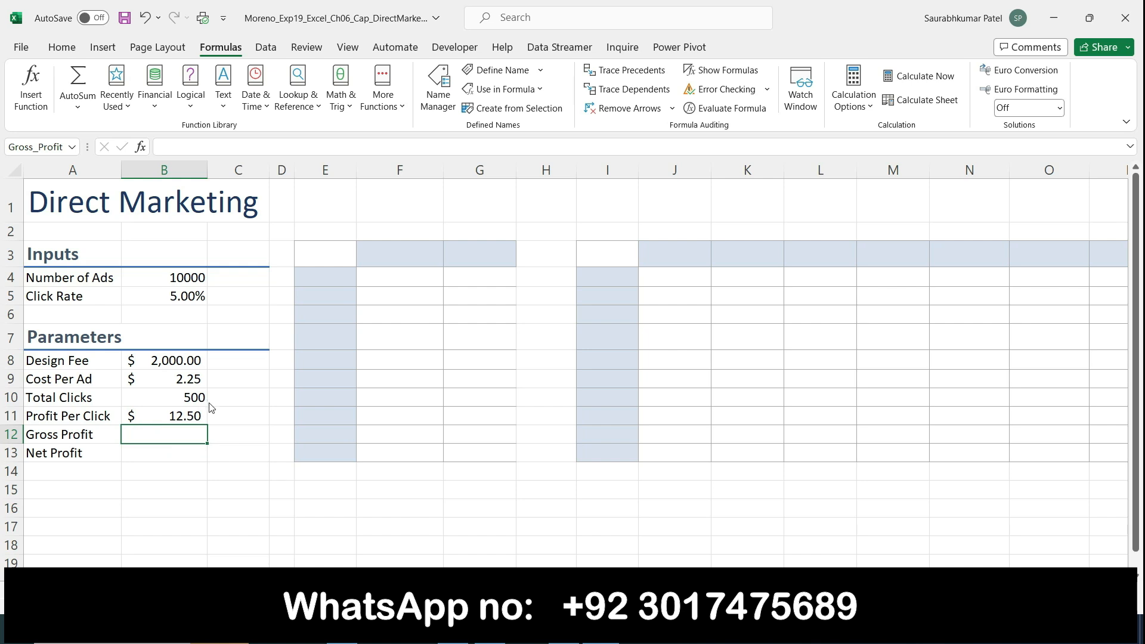
pyautogui.write('=')
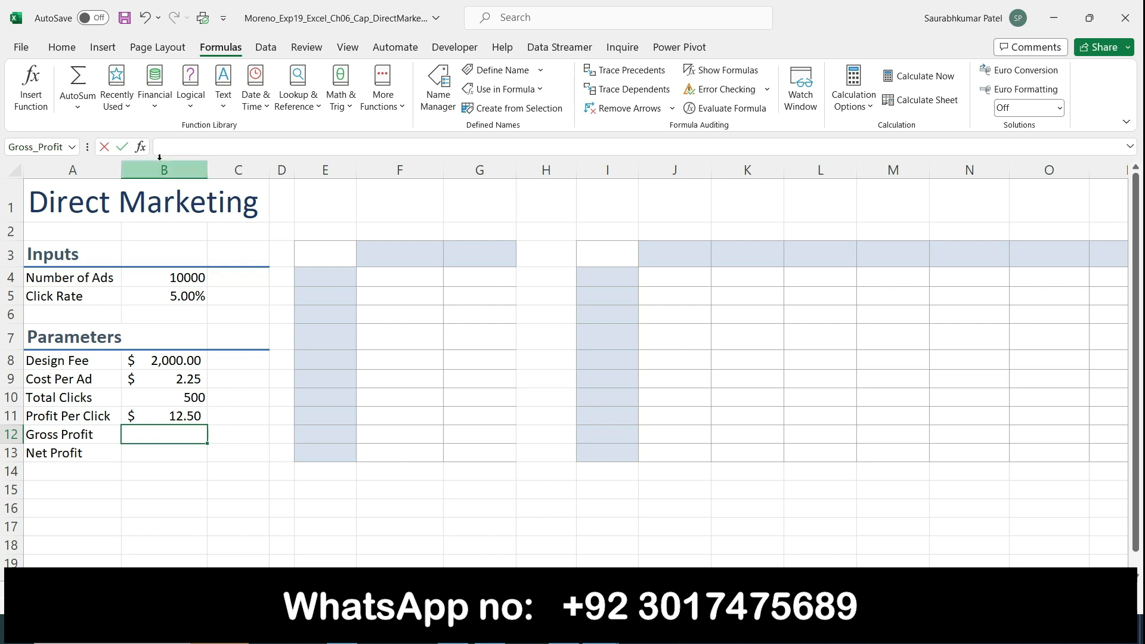
pyautogui.write('=Total_Clicks*Profit_Per_Click')
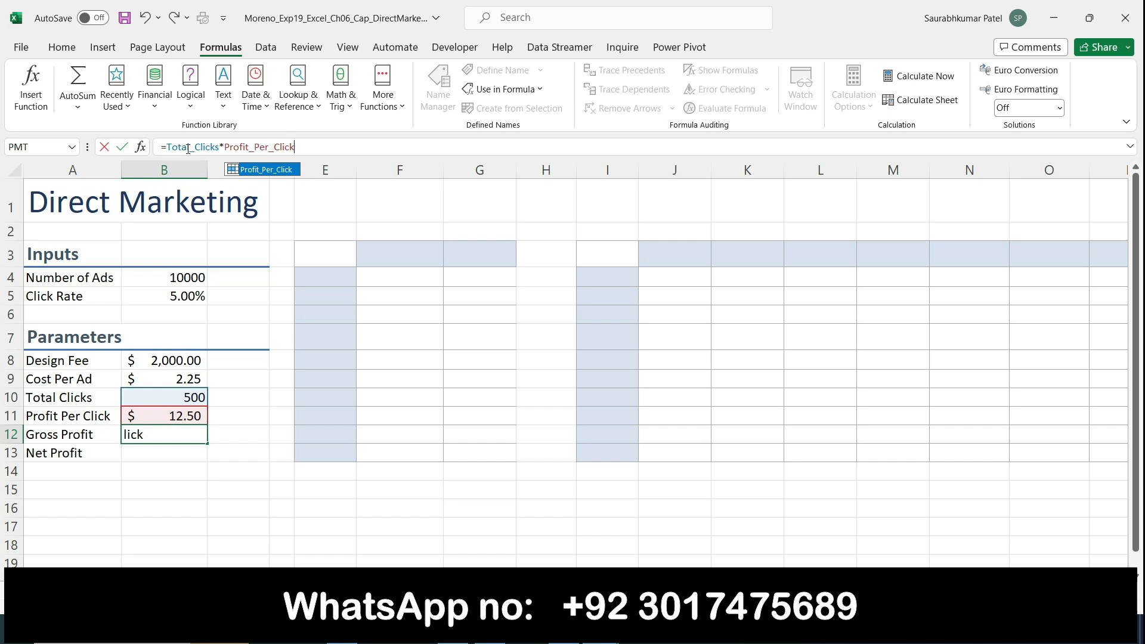
pyautogui.press('Return')
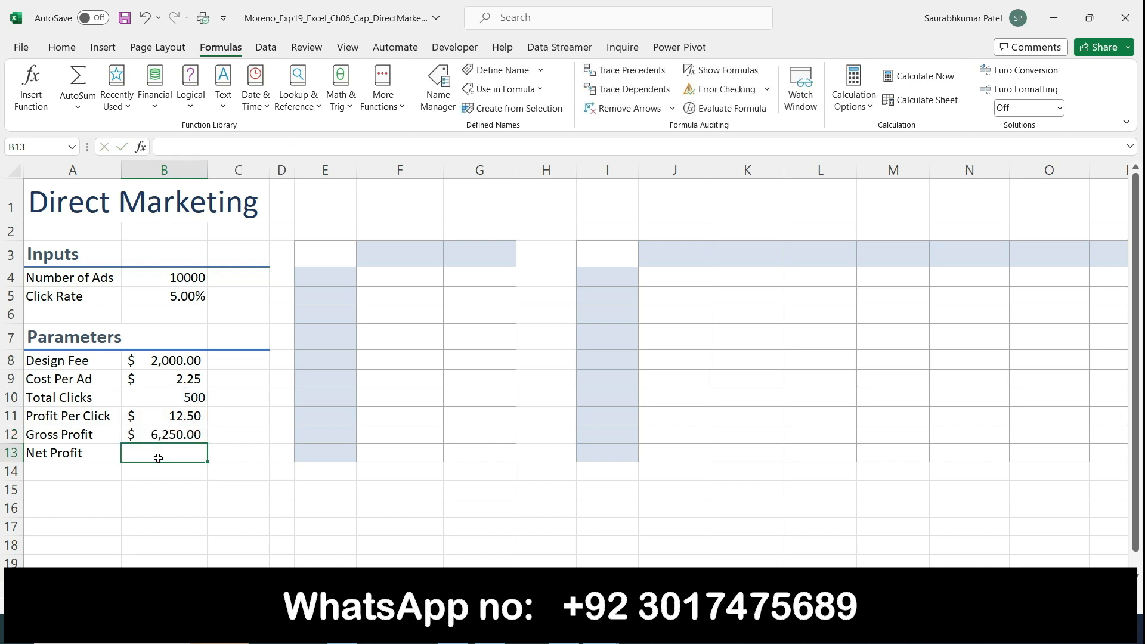
# Enter =Gross_Profit-Design_Fee2021 in B13 for Net Profit ($4,250.00), inserting the name from Use in Formula
pyautogui.write('=')
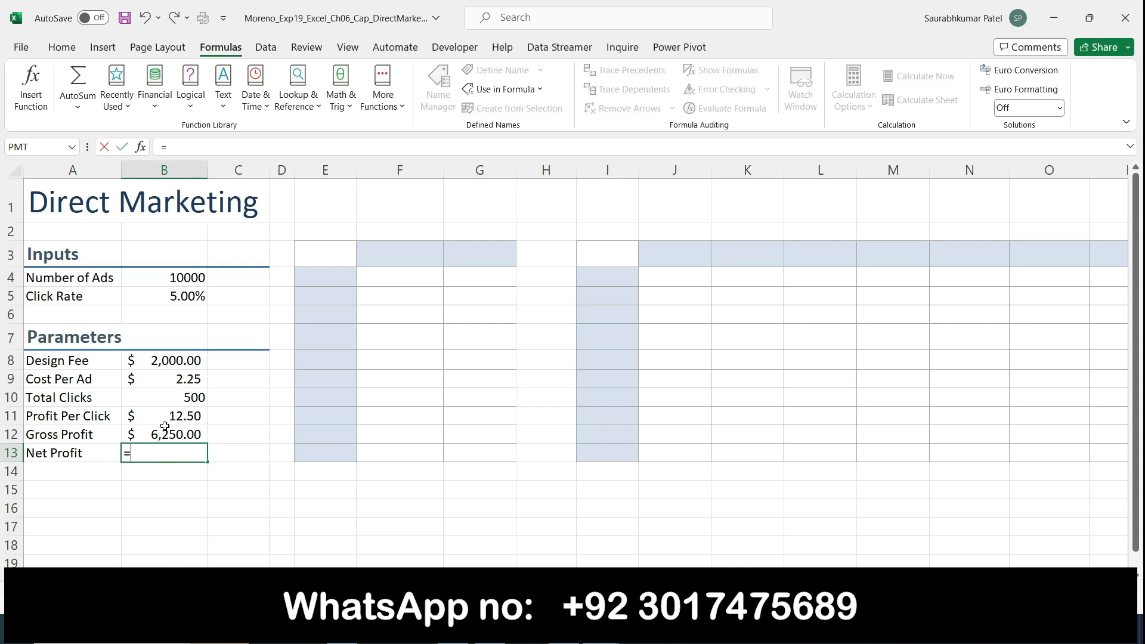
pyautogui.click(165, 435)
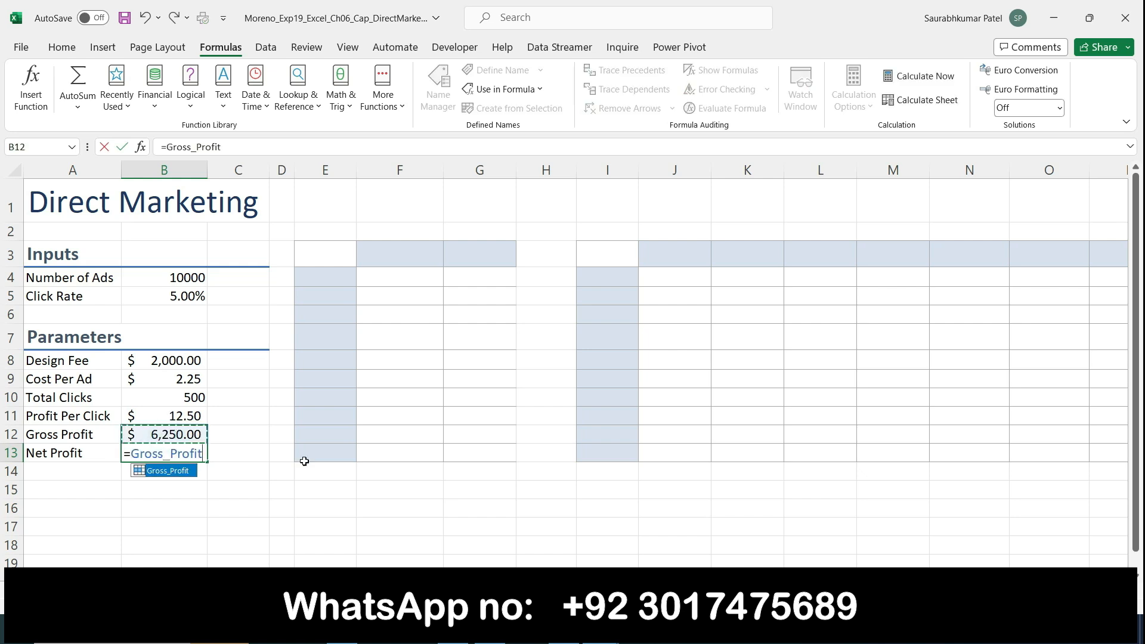
pyautogui.write('-')
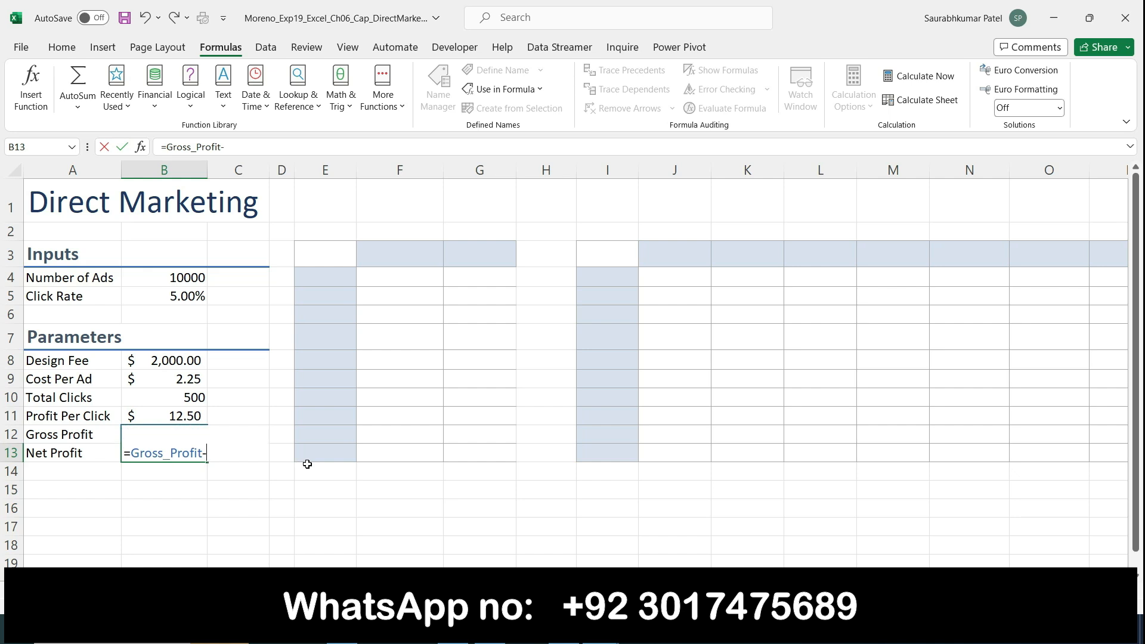
pyautogui.write('2')
pyautogui.press('BackSpace')
pyautogui.click(486, 96)
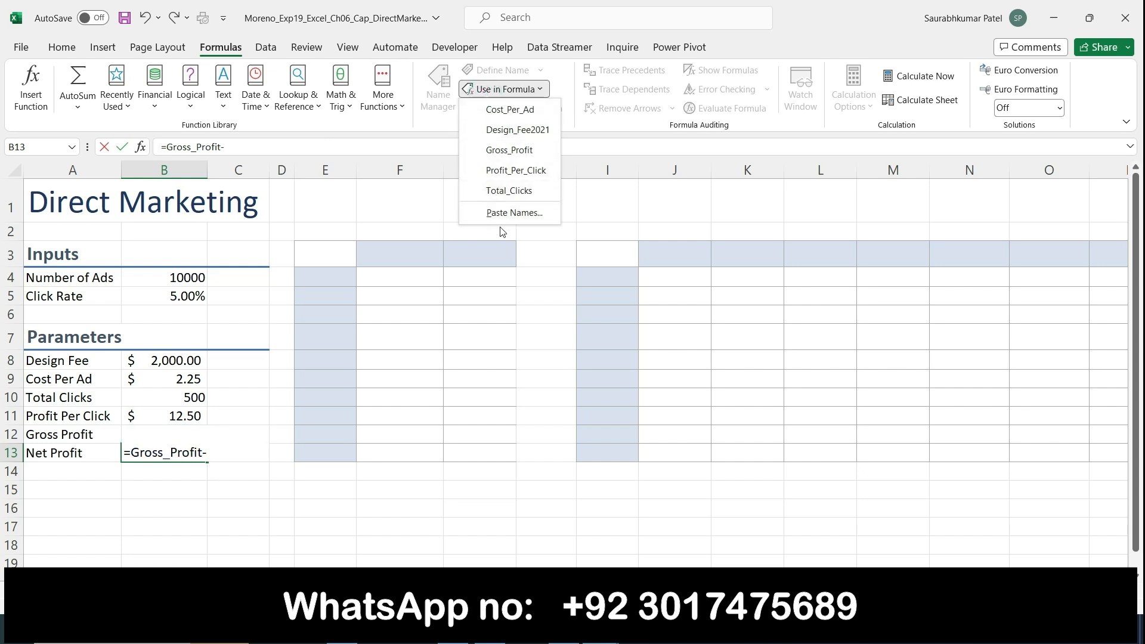
pyautogui.click(517, 130)
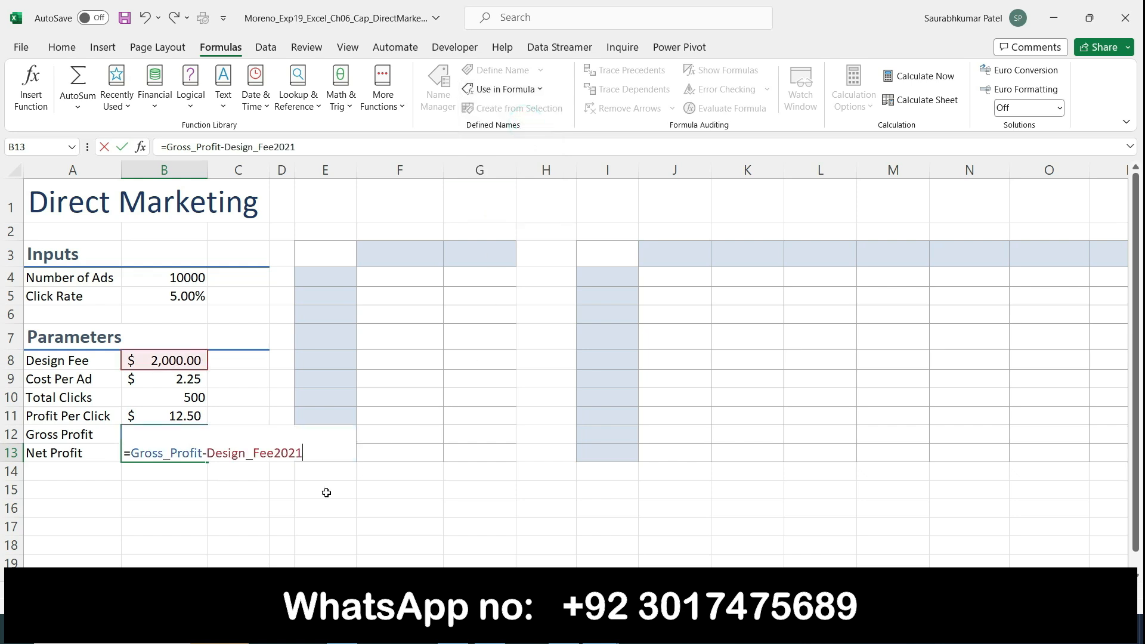
pyautogui.press('Return')
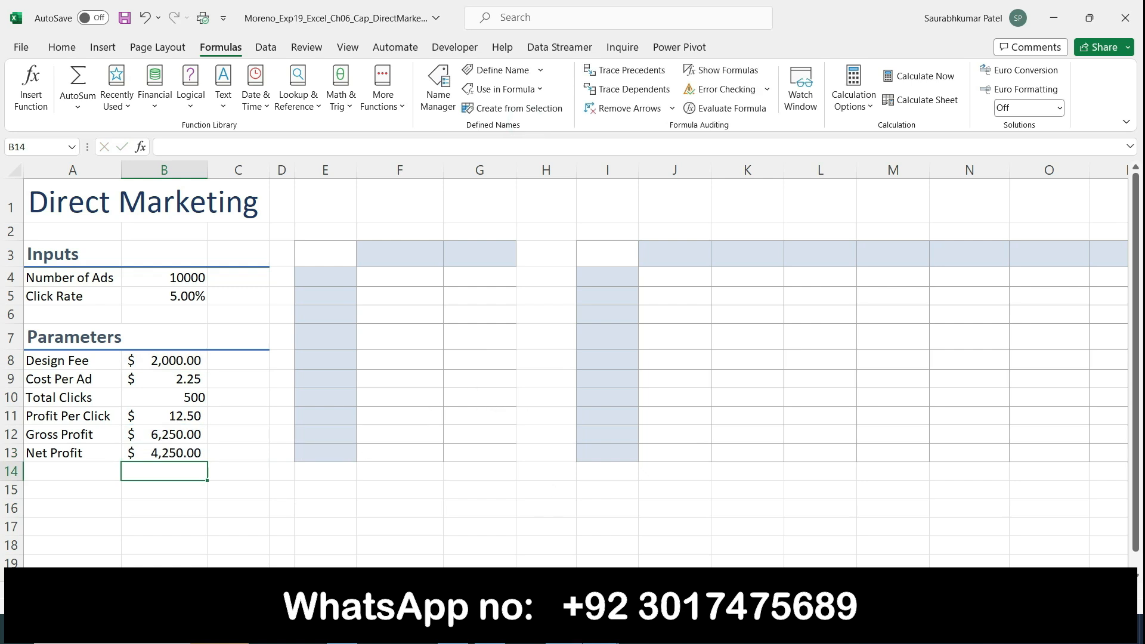
pyautogui.click(564, 629)
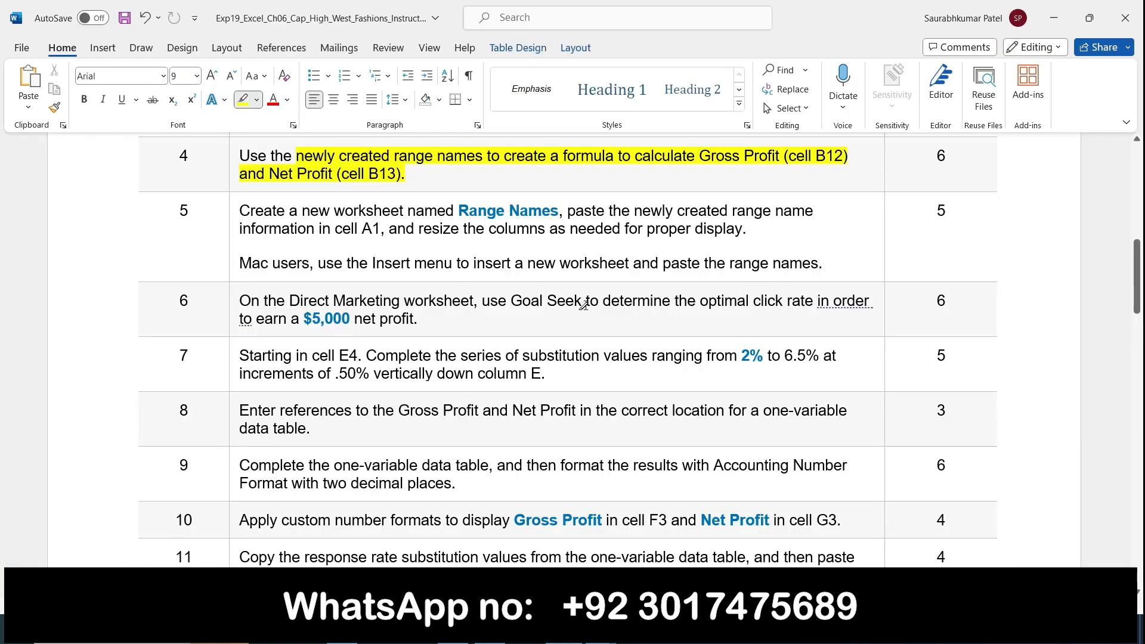
# Remove the yellow highlight from step 4's sentence
pyautogui.click(231, 154)
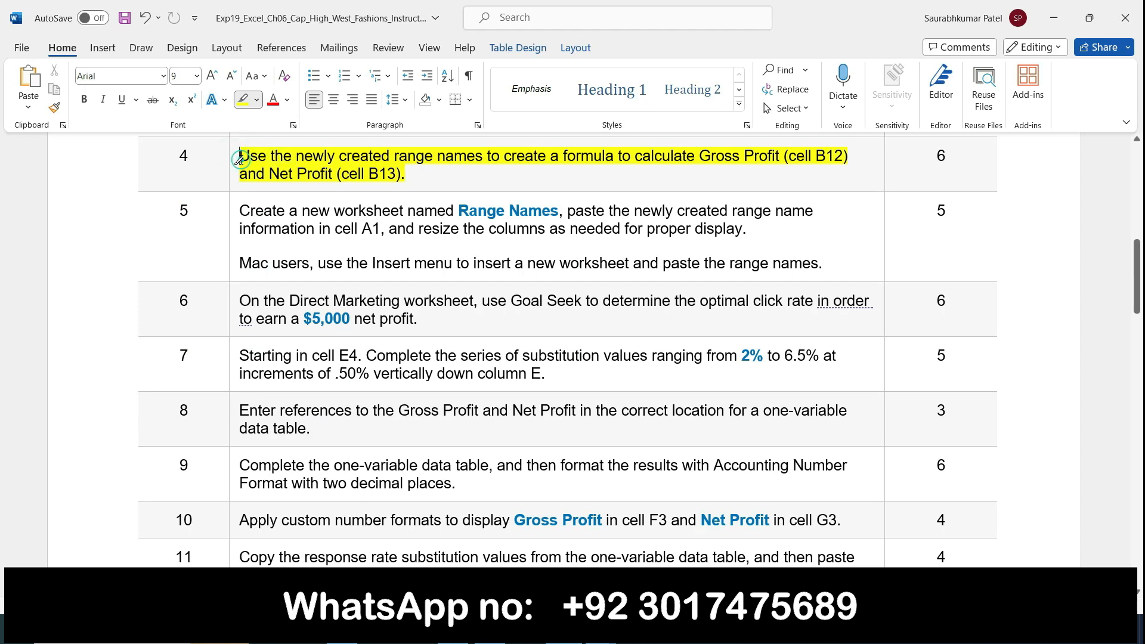
pyautogui.moveTo(241, 159); pyautogui.dragTo(415, 177)
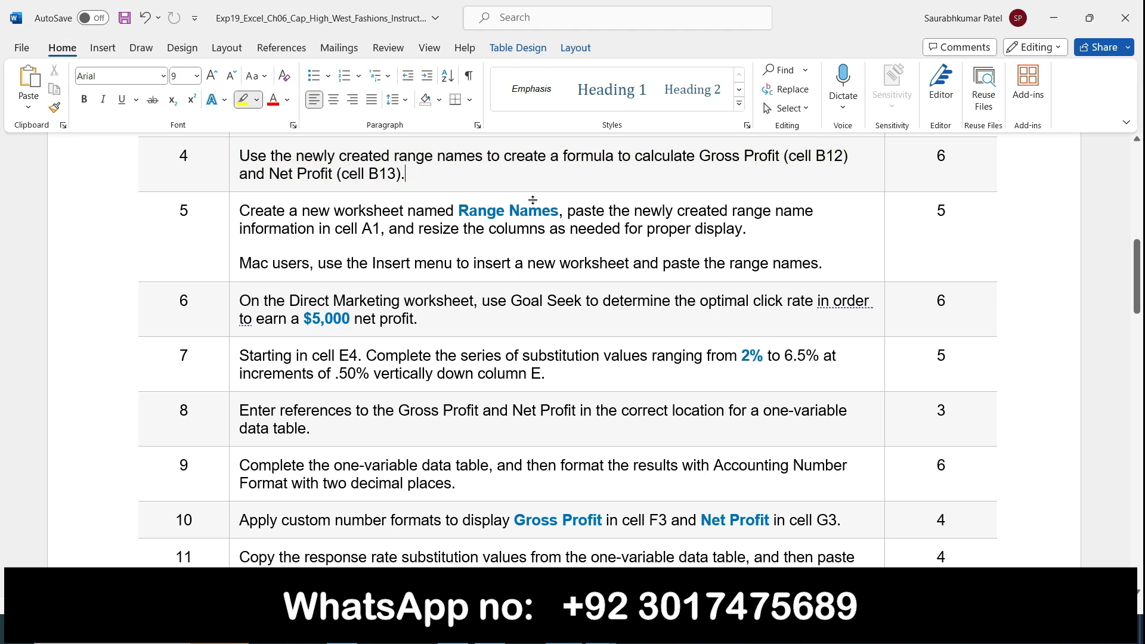
pyautogui.moveTo(1142, 268); pyautogui.dragTo(1142, 275)
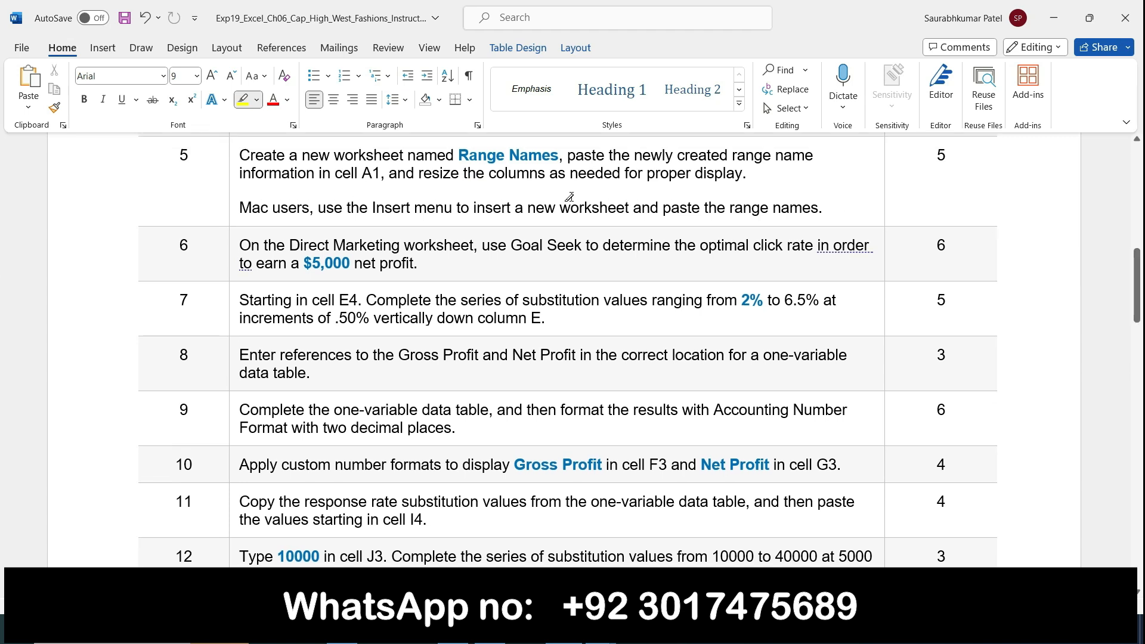
# Highlight 'new worksheet named Range Names' in step 5, then return to the Direct Marketing workbook
pyautogui.moveTo(303, 155); pyautogui.dragTo(545, 155)
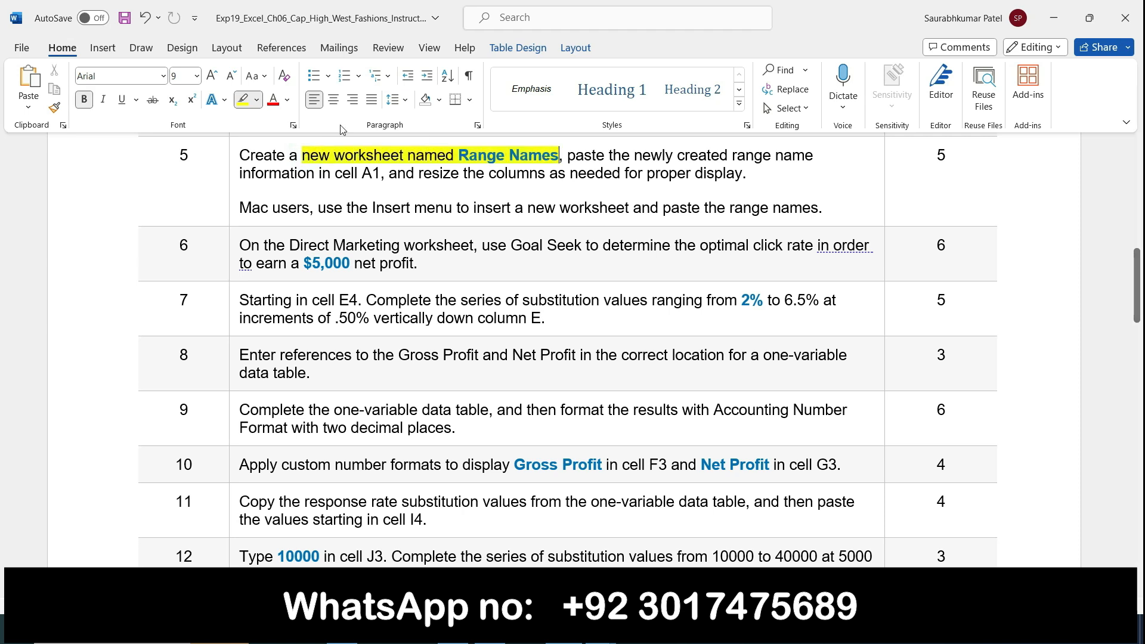
pyautogui.click(250, 104)
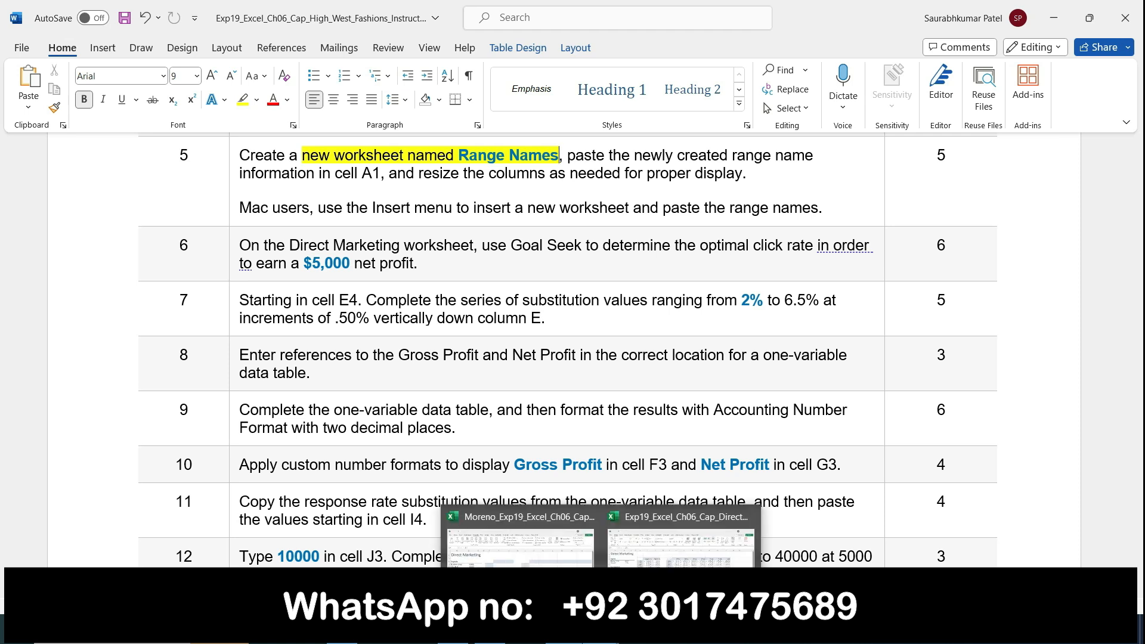
pyautogui.click(601, 629)
pyautogui.click(520, 540)
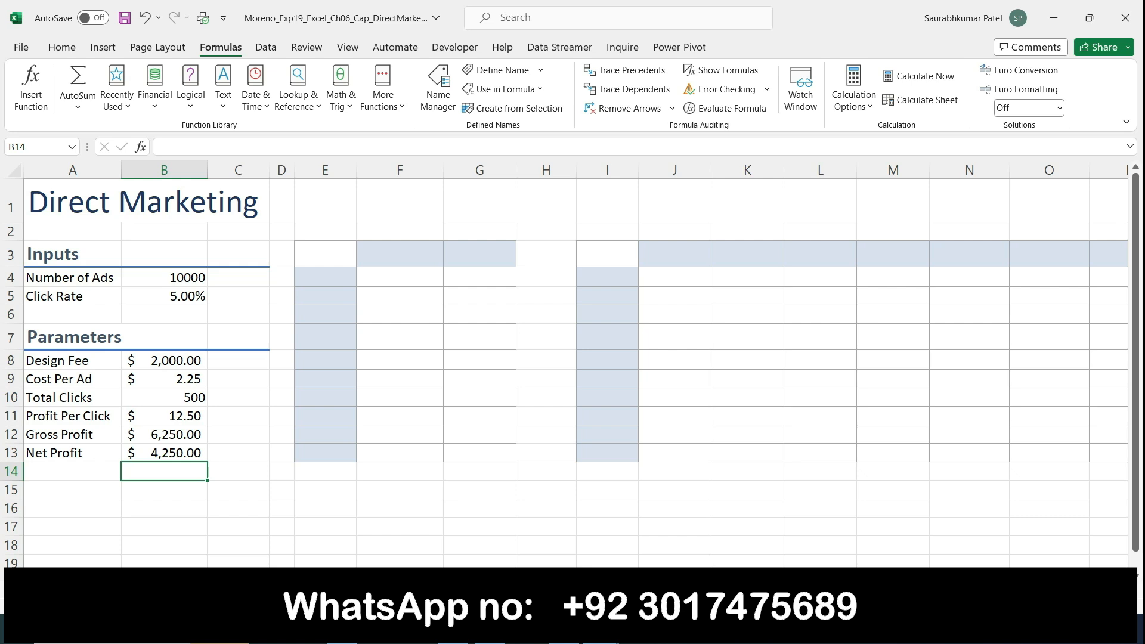
# Insert a new blank worksheet and check it against the Word instructions
pyautogui.click(156, 589)
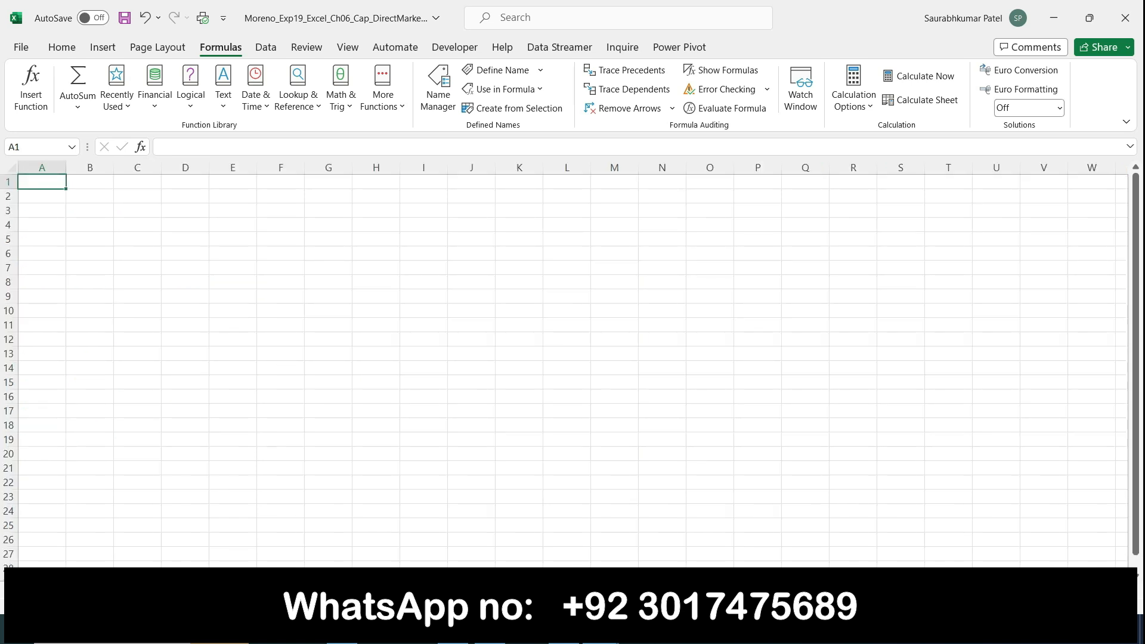
pyautogui.click(563, 628)
pyautogui.click(600, 628)
pyautogui.click(563, 628)
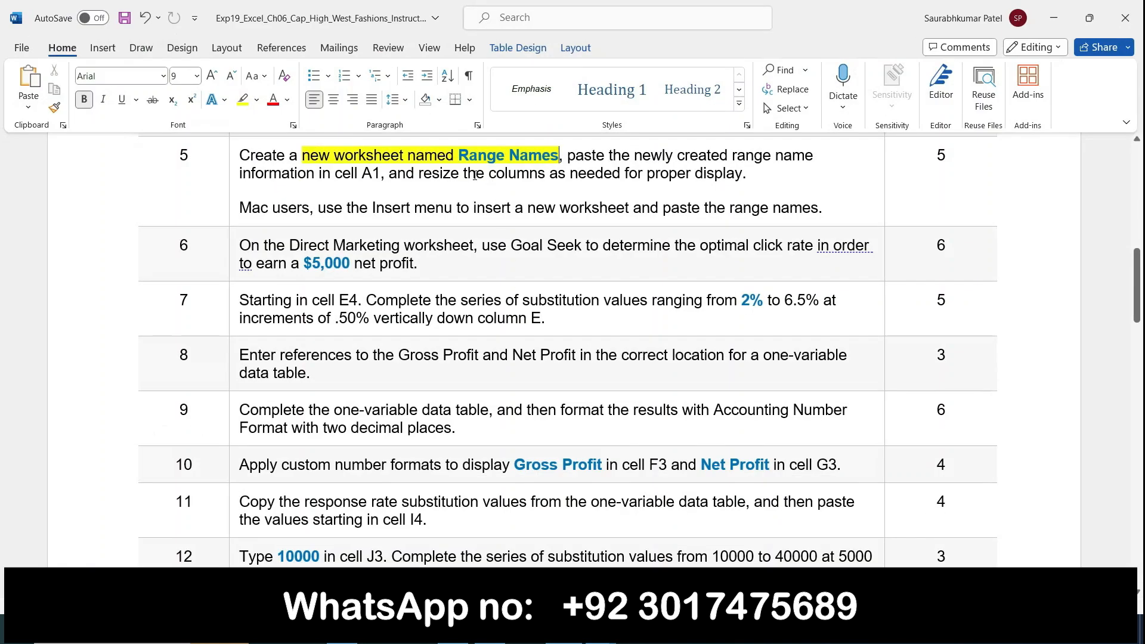
# Copy 'Range Names' from Word, name the new sheet tab with it, and return to Word
pyautogui.moveTo(457, 158); pyautogui.dragTo(536, 160)
pyautogui.hotkey('ctrl', 'c')
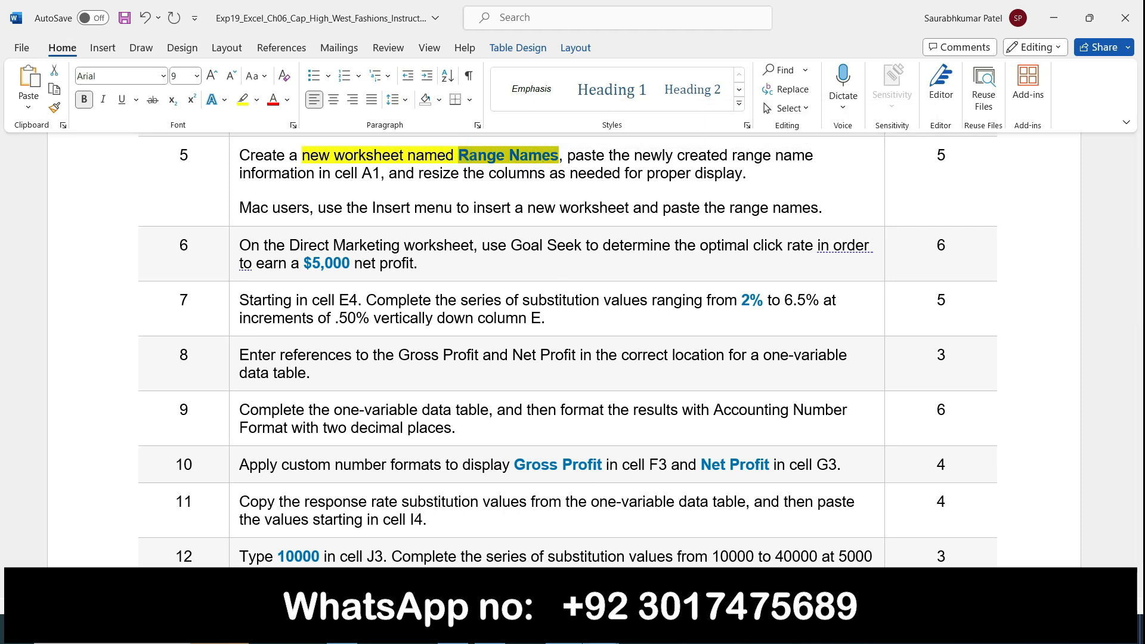
pyautogui.moveTo(600, 629)
pyautogui.click(662, 582)
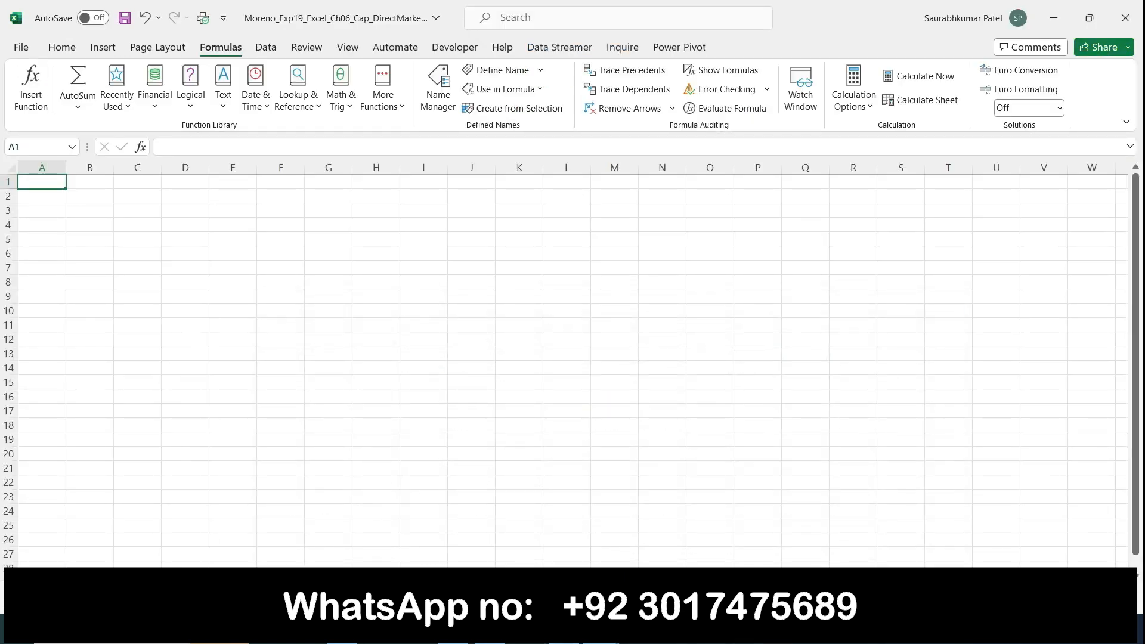
pyautogui.doubleClick(164, 589)
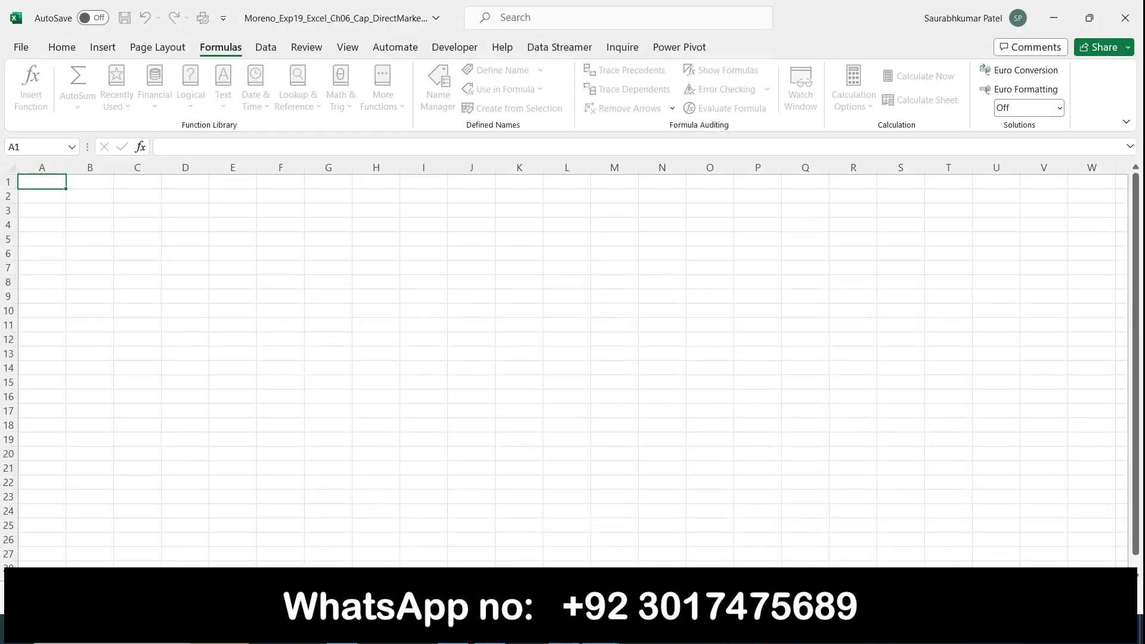
pyautogui.press('Return')
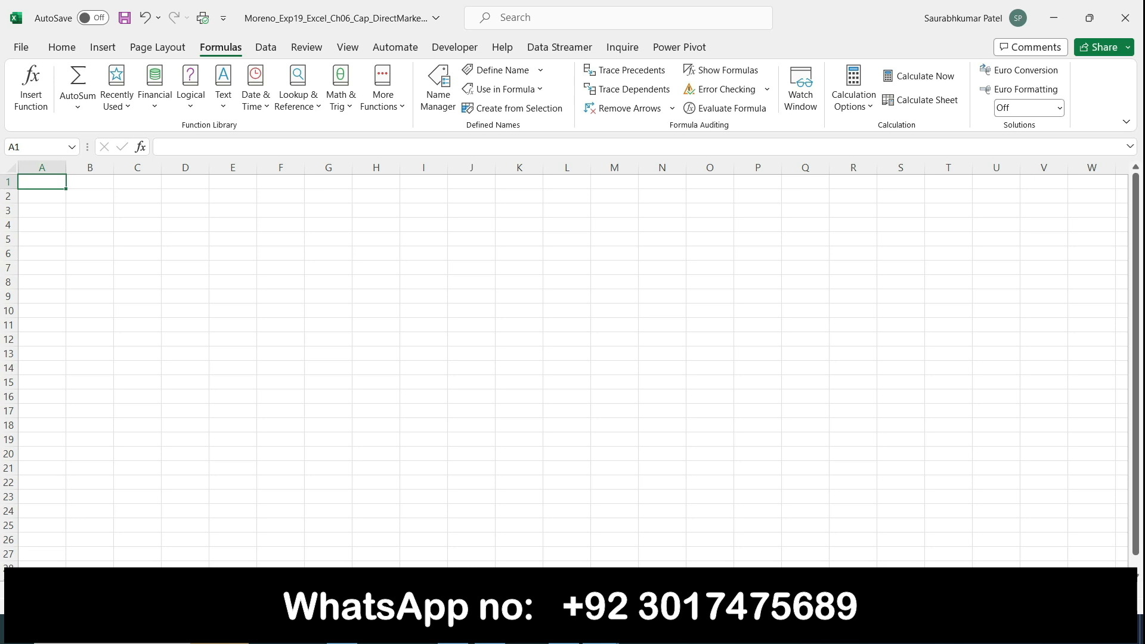
pyautogui.click(564, 629)
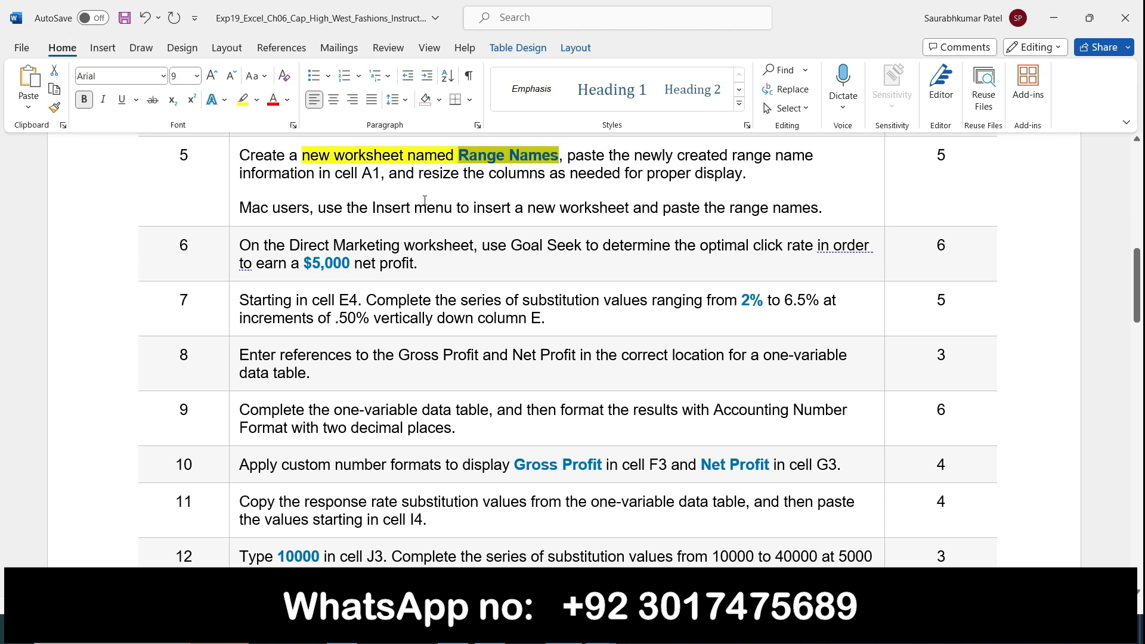
# Jump to the Cost_Per_Ad named cell via the Name Box list, then return to Word
pyautogui.click(600, 630)
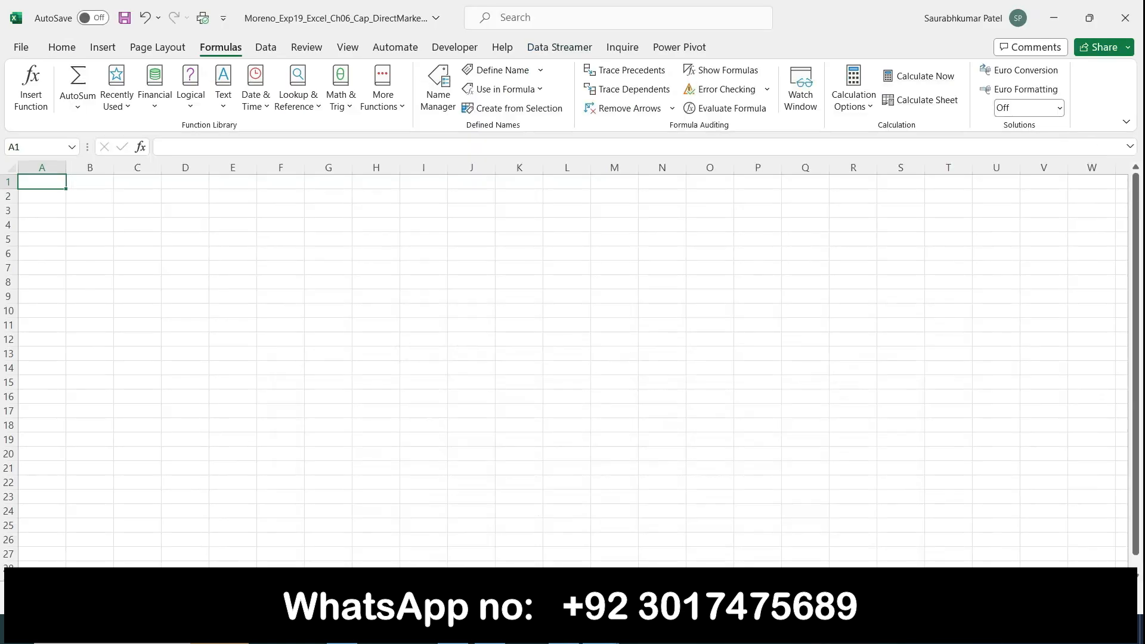
pyautogui.click(72, 147)
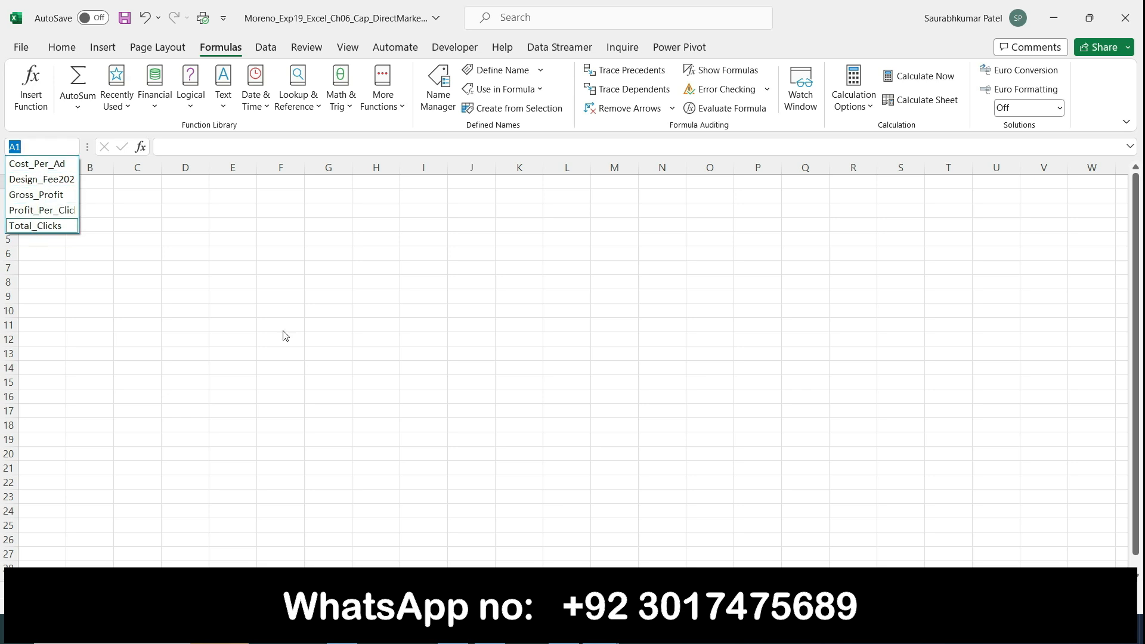
pyautogui.click(55, 165)
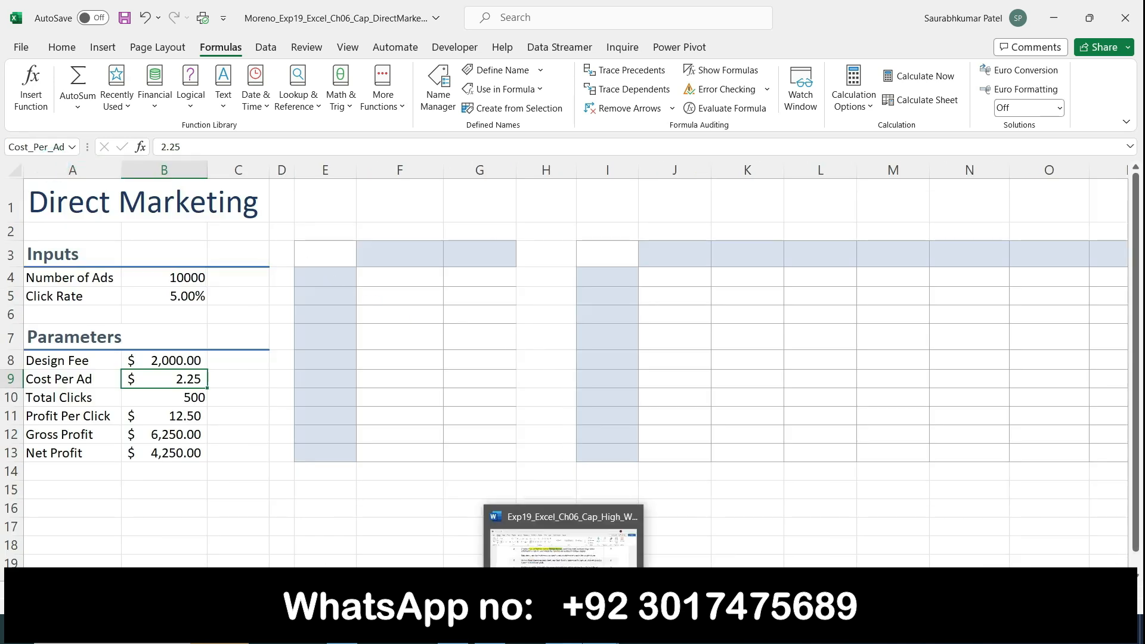
pyautogui.click(565, 534)
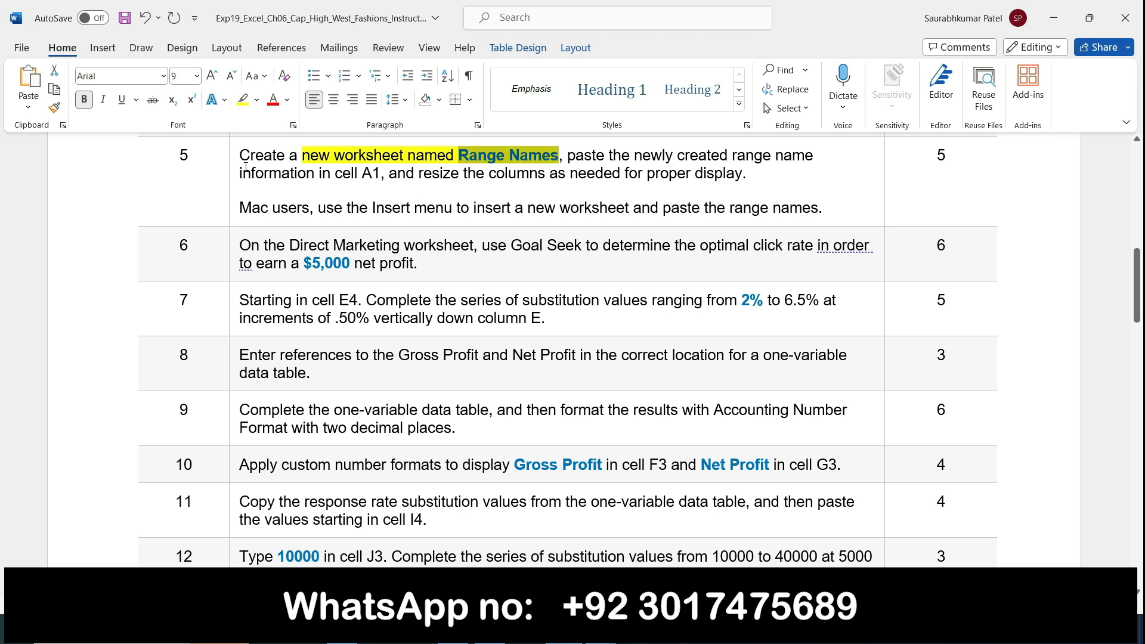
# Remove the yellow highlighting from step 5's 'new worksheet named Range Names' text
pyautogui.click(239, 95)
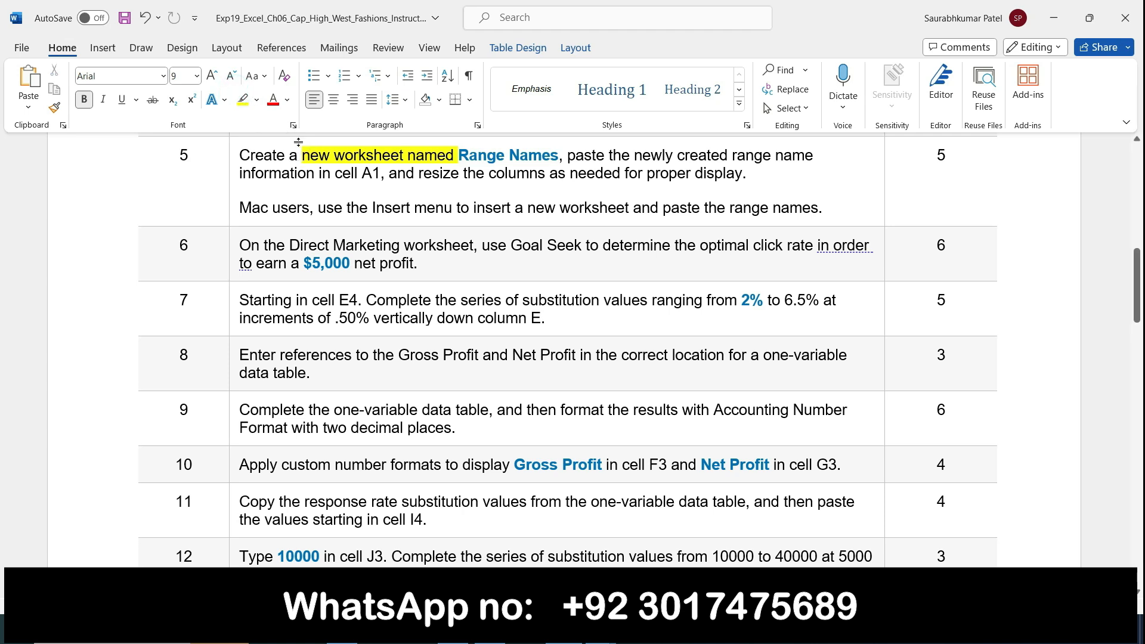
pyautogui.click(244, 101)
pyautogui.moveTo(301, 156); pyautogui.dragTo(453, 158)
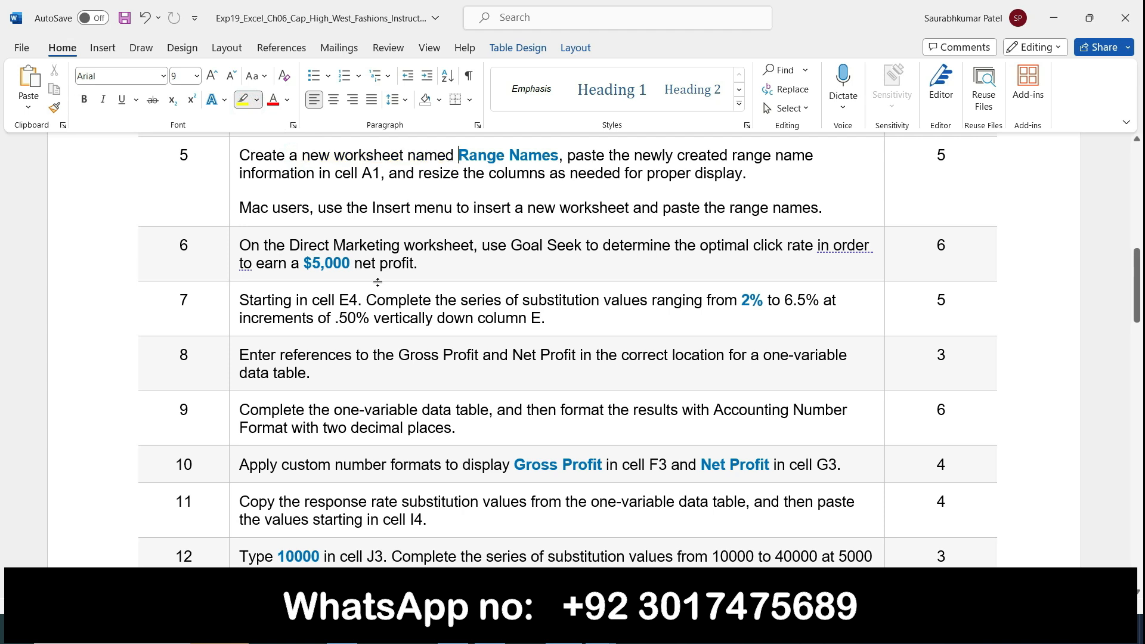
# Highlight 'Direct Marketing worksheet' in step 6, then switch back to the Excel workbook
pyautogui.scroll(-2, 378, 283)
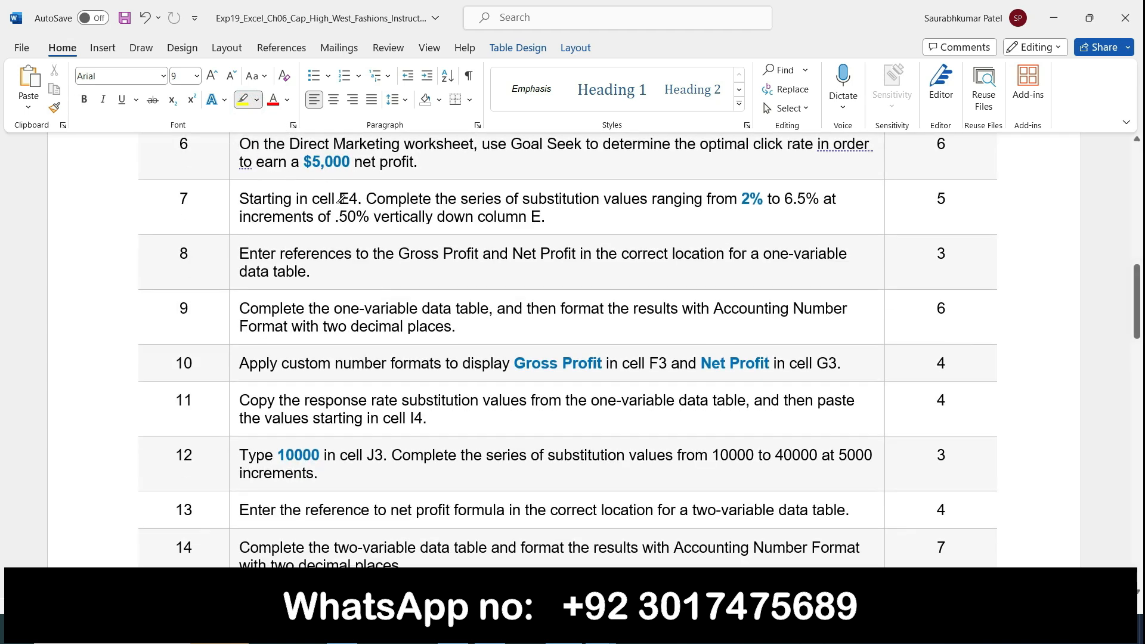
pyautogui.click(1136, 139)
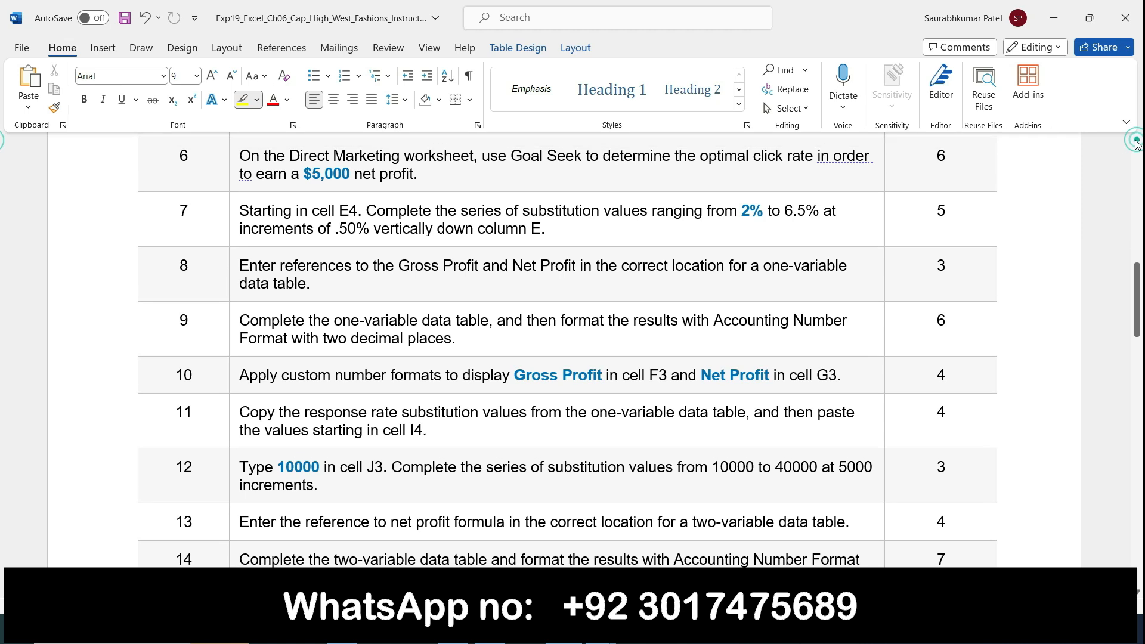
pyautogui.moveTo(290, 156); pyautogui.dragTo(475, 156)
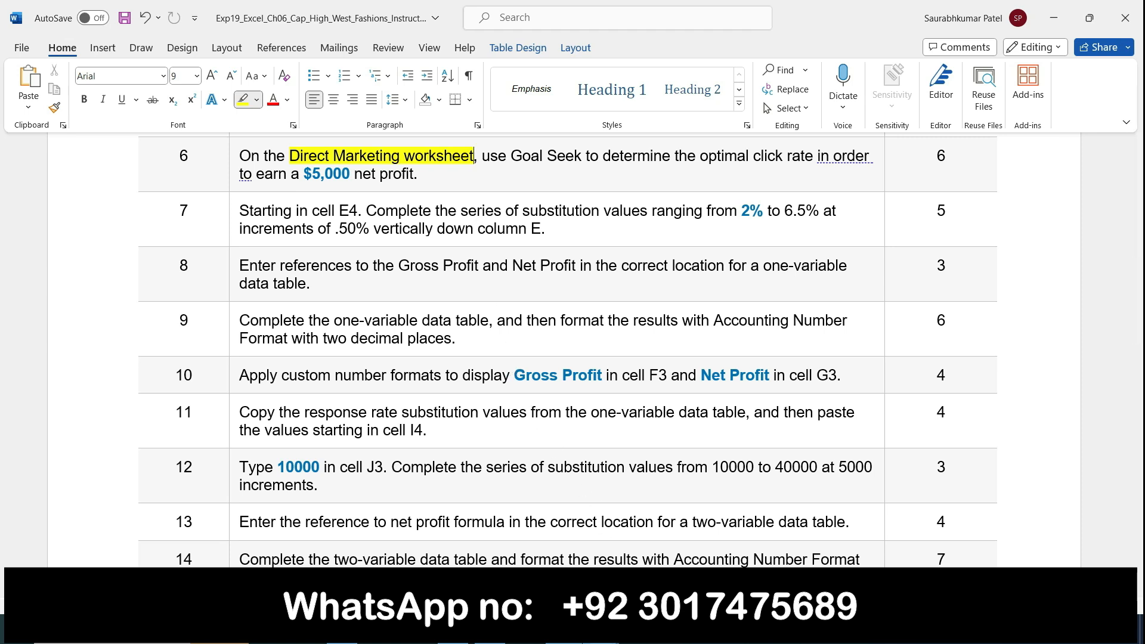
pyautogui.moveTo(600, 630)
pyautogui.click(544, 562)
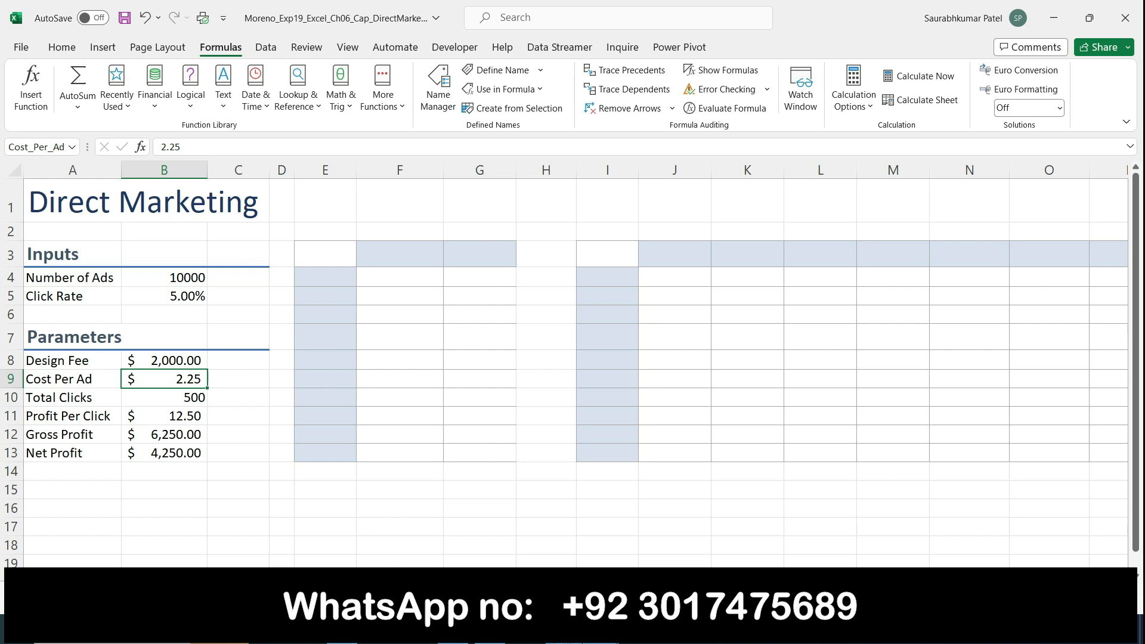
# Recheck the Word instructions, then bring up Excel's Data commands for what-if analysis
pyautogui.click(564, 630)
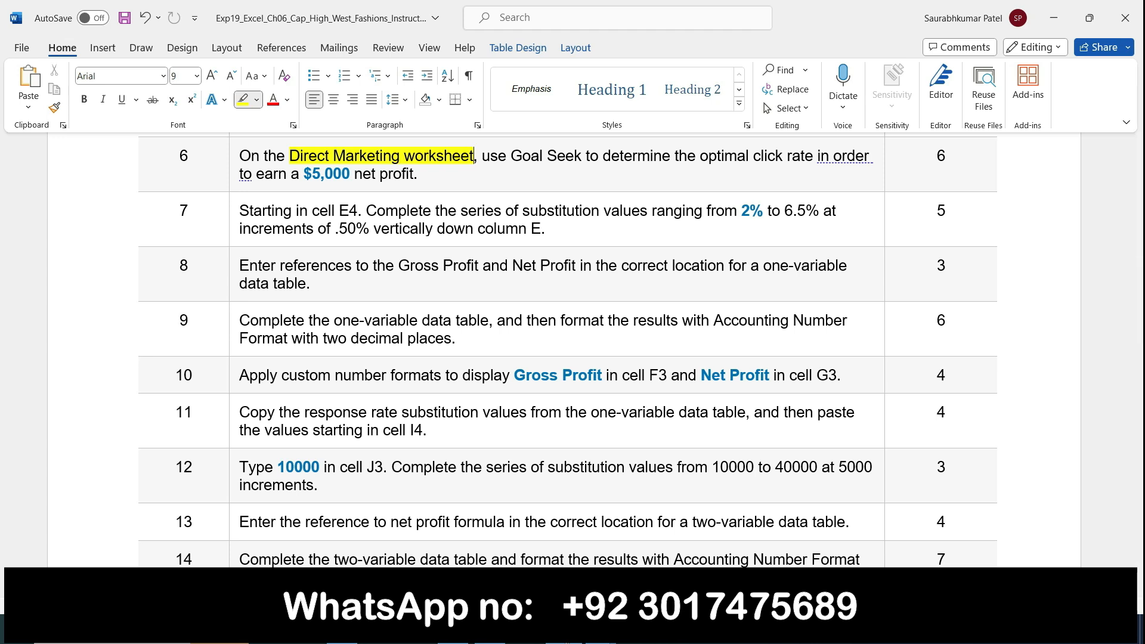
pyautogui.click(601, 630)
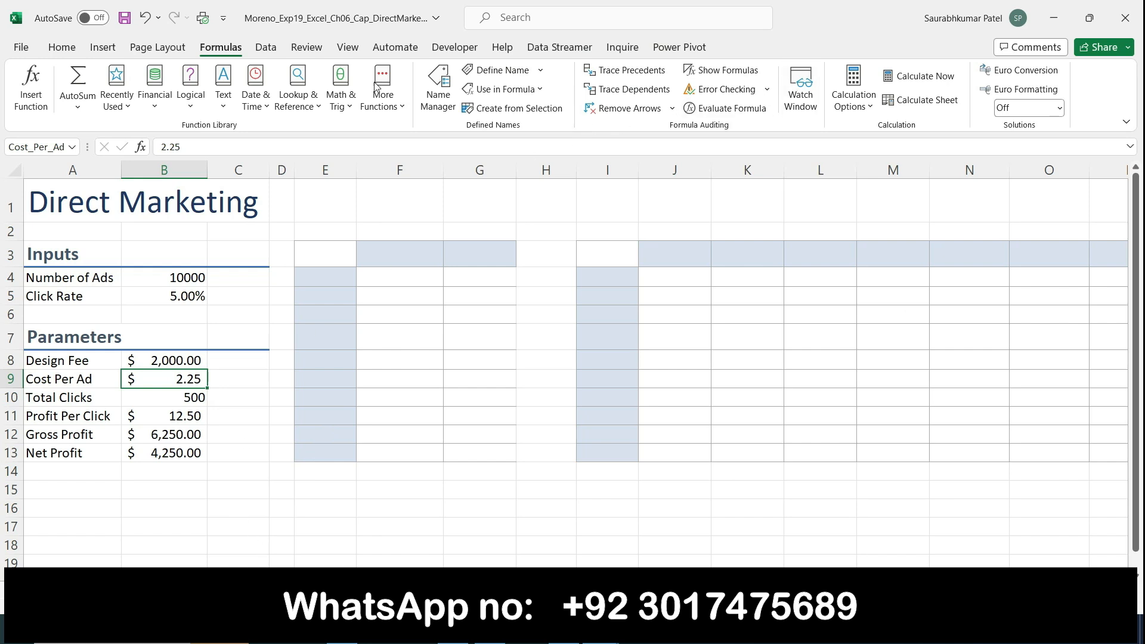
pyautogui.click(265, 51)
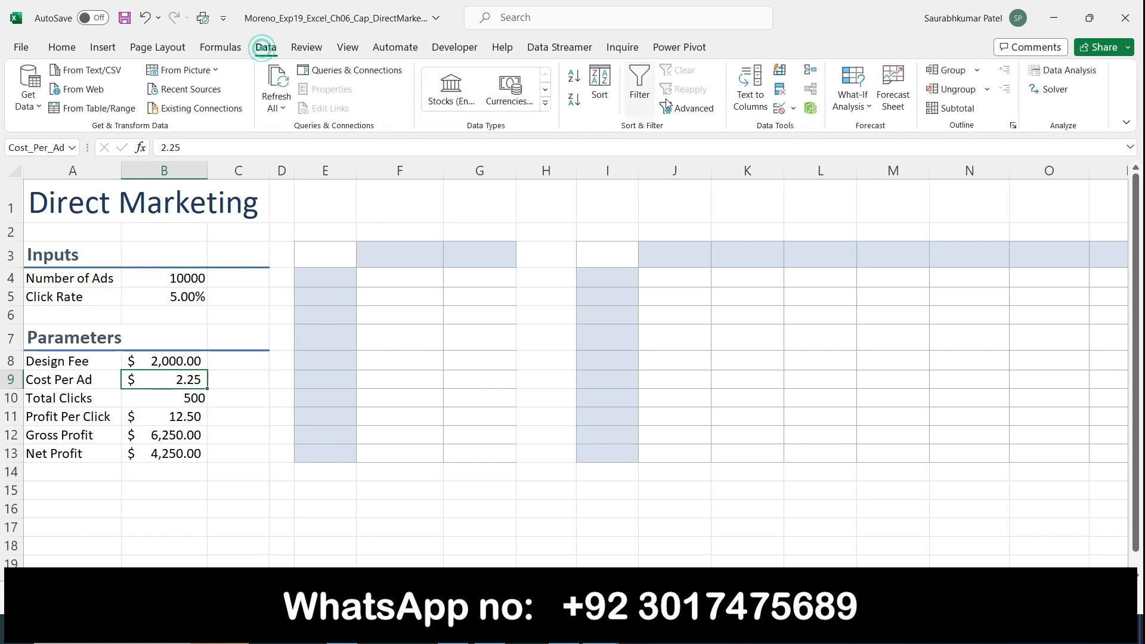